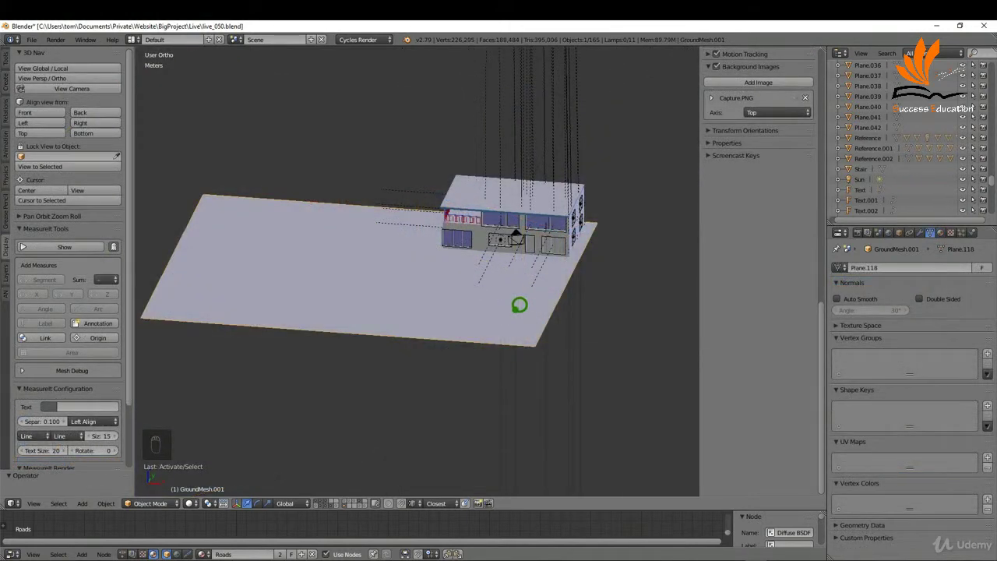
Switch to Top Ortho view and put GroundMesh.001 into Edit Mode
key("KP_7")
key("Tab")
left_click(584, 311)
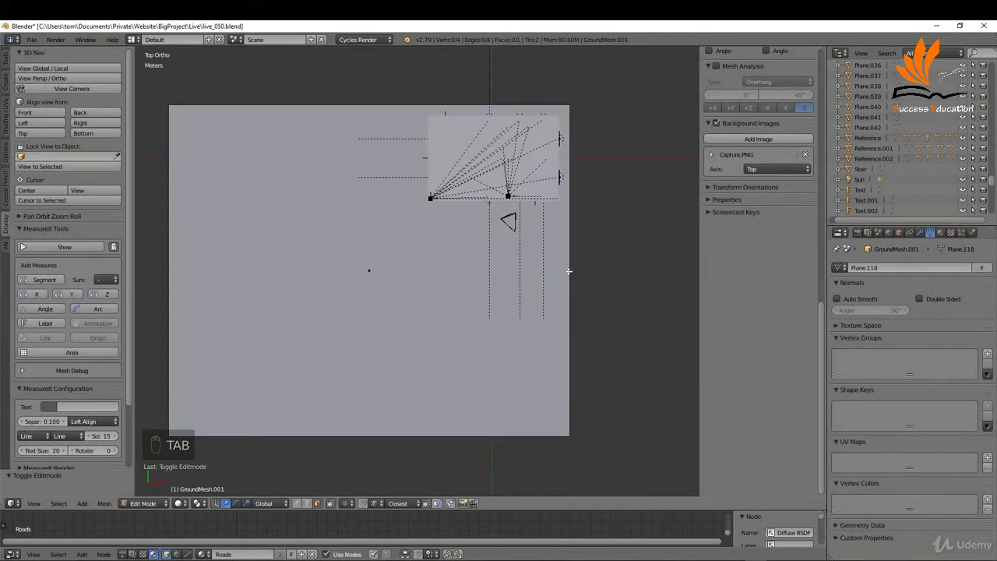
Switch to wireframe shading and add a vertical edge loop near the mesh's right edge
key("z")
left_click(646, 269)
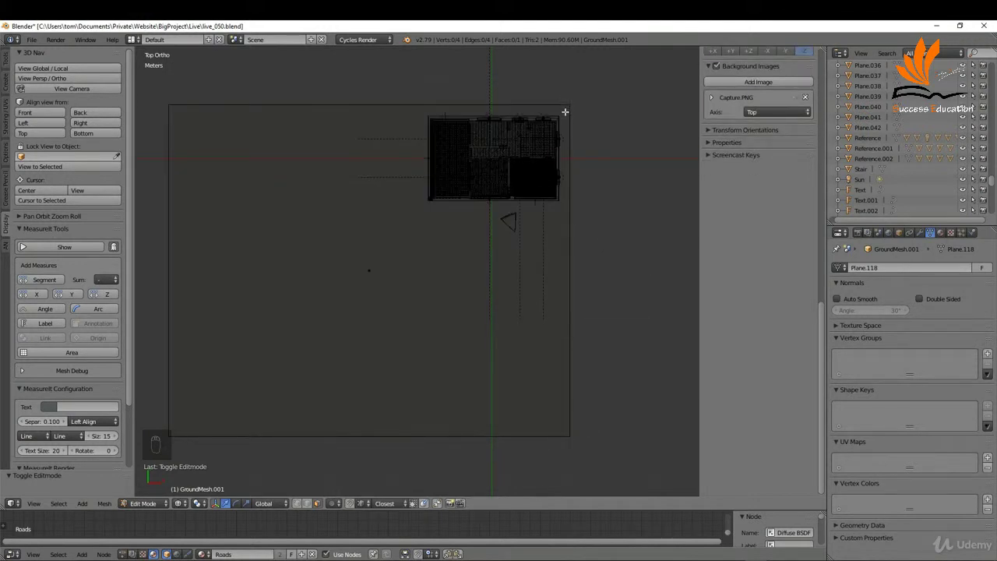
key("ctrl+r")
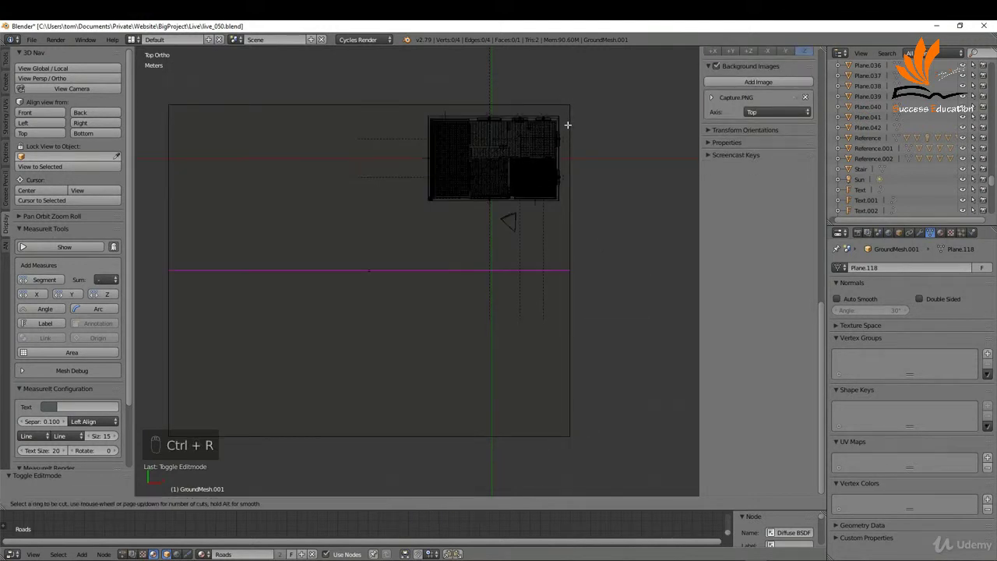
left_click(546, 427)
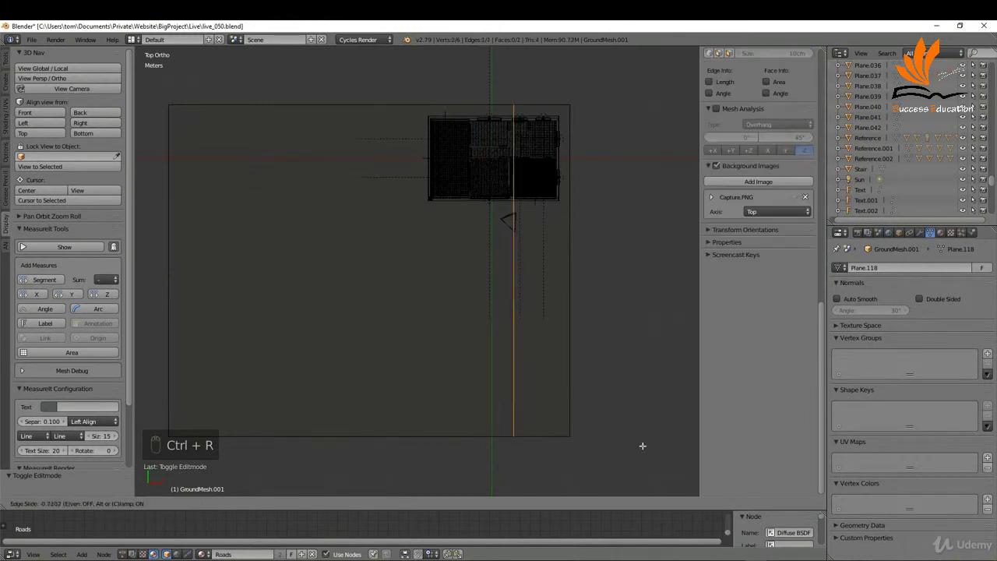
left_click(689, 413)
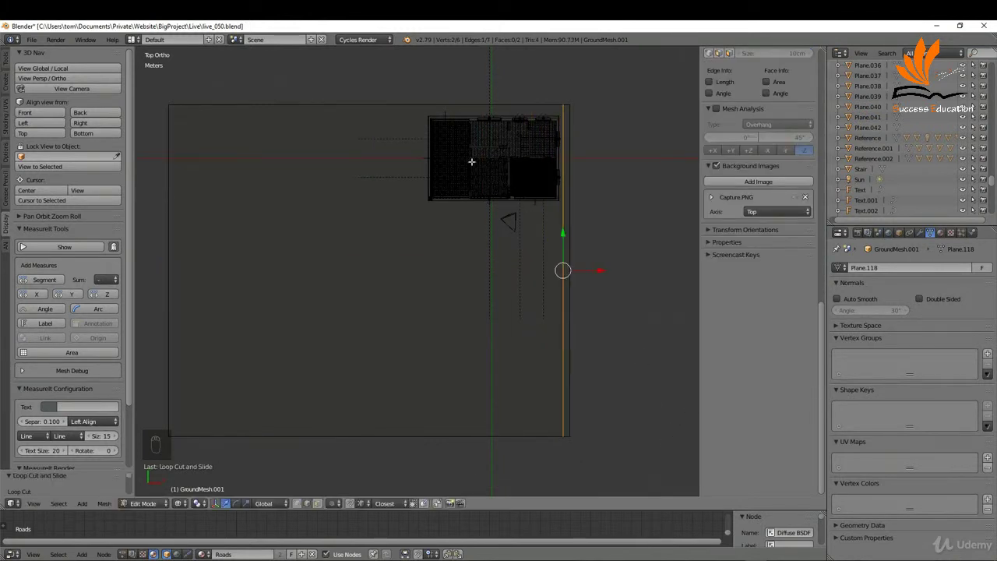
Add a horizontal edge loop near the top edge and switch to vertex select mode
key("ctrl+r")
left_click(258, 217)
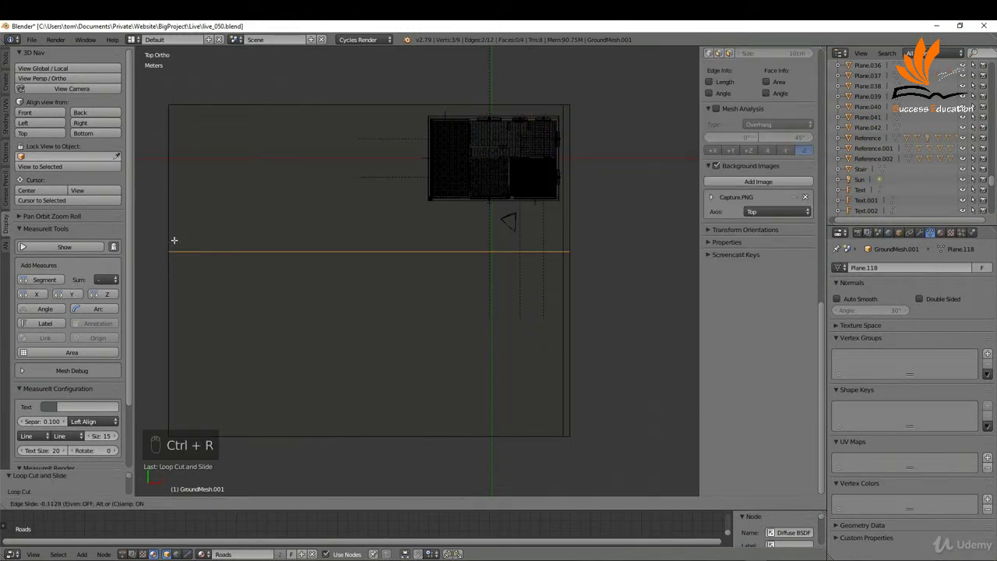
left_click(159, 109)
key("ctrl+Tab")
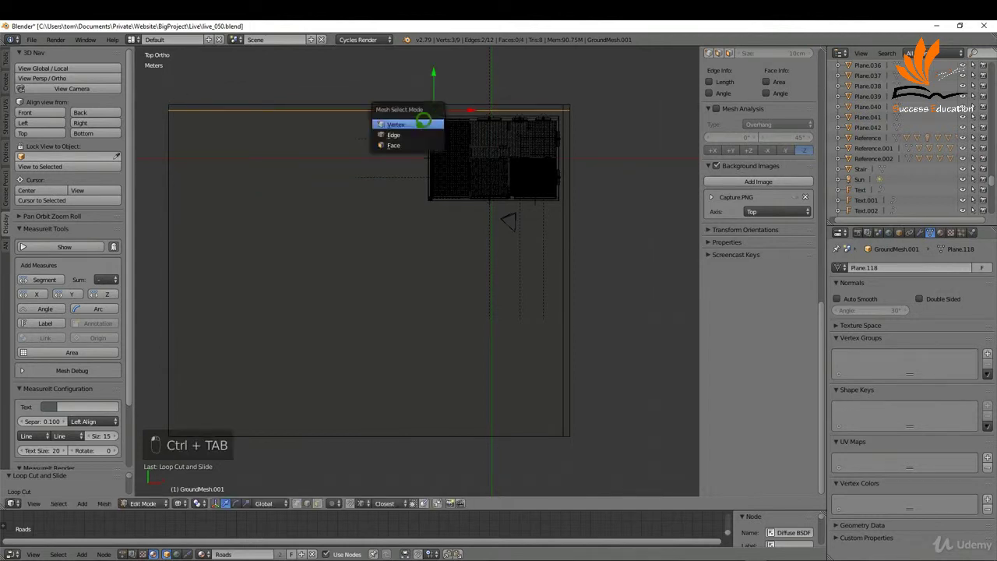
left_click(409, 125)
scroll(572, 97, "up", 1)
scroll(573, 97, "up", 4)
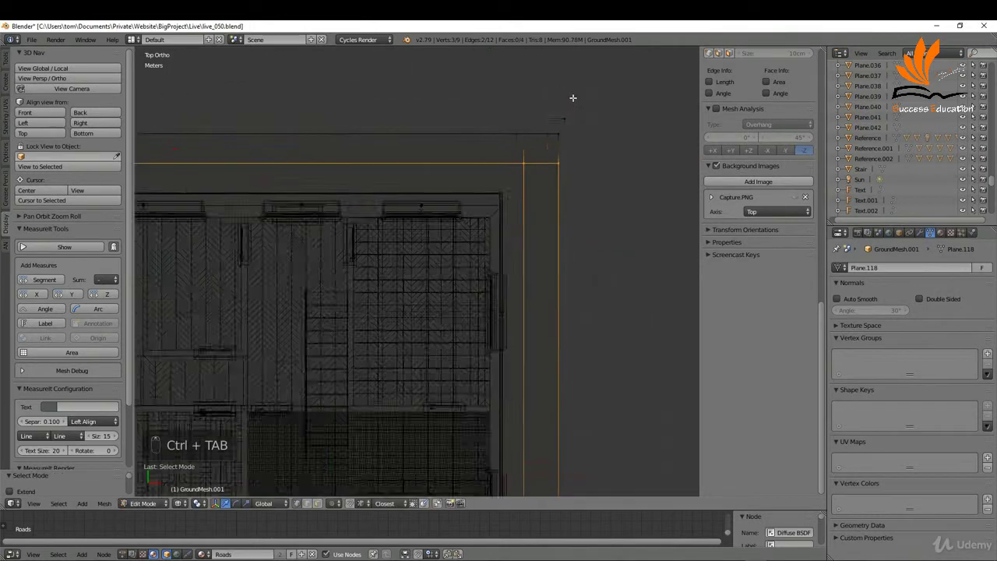
Add a MeasureIt distance measure between two corner vertices and show its labels
left_click(534, 139)
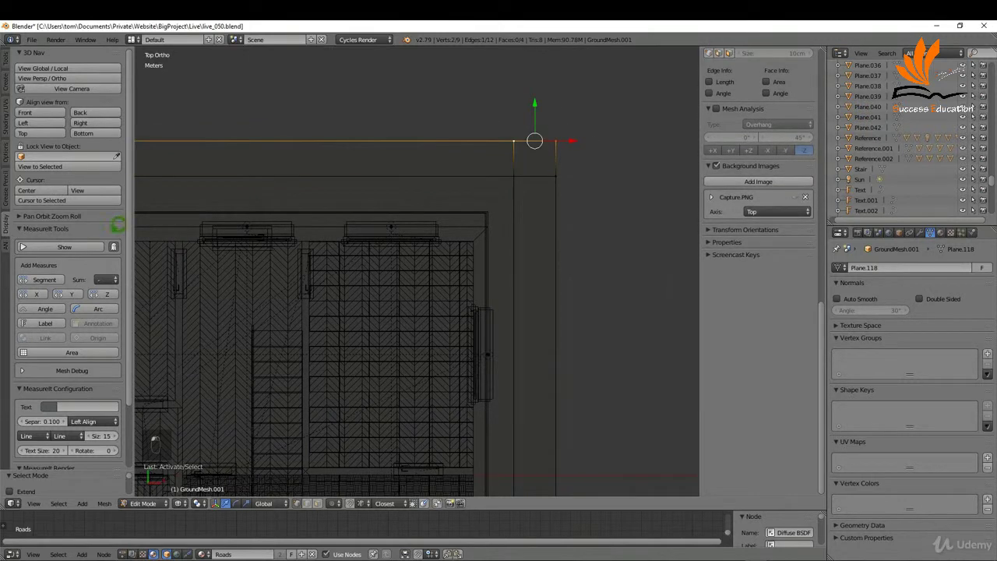
left_click(45, 279)
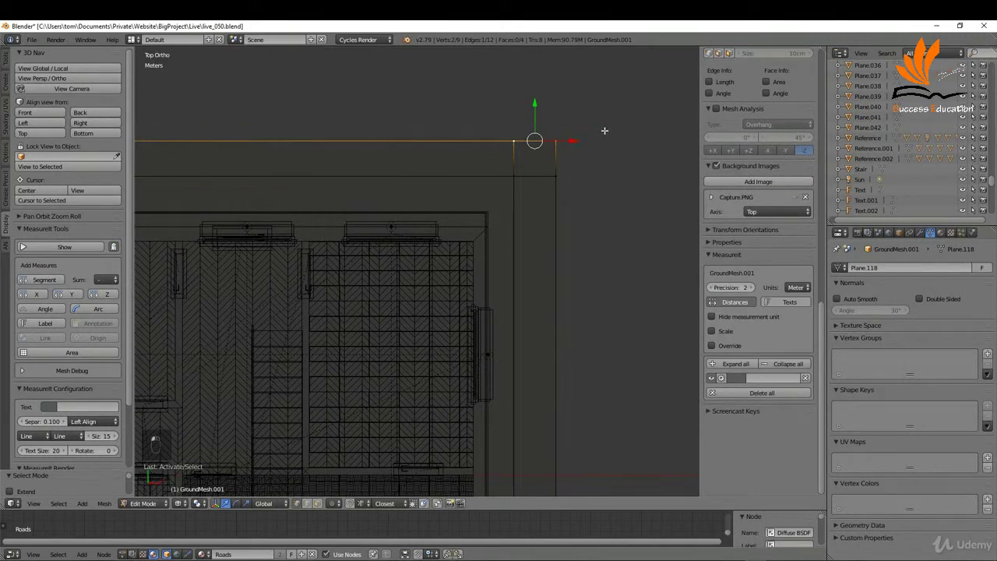
right_click(584, 173)
right_click(538, 146, "shift")
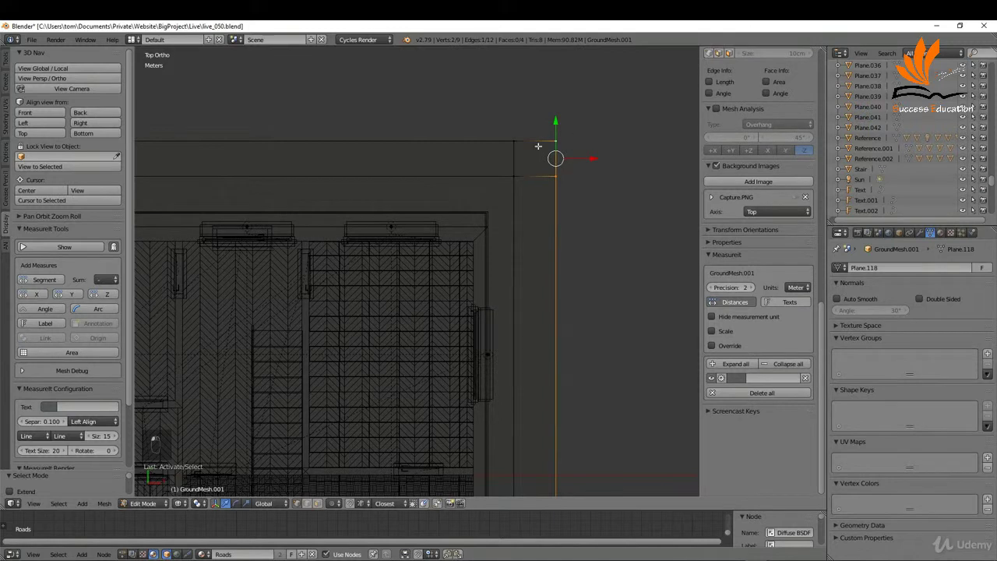
left_click(41, 279)
left_click(64, 246)
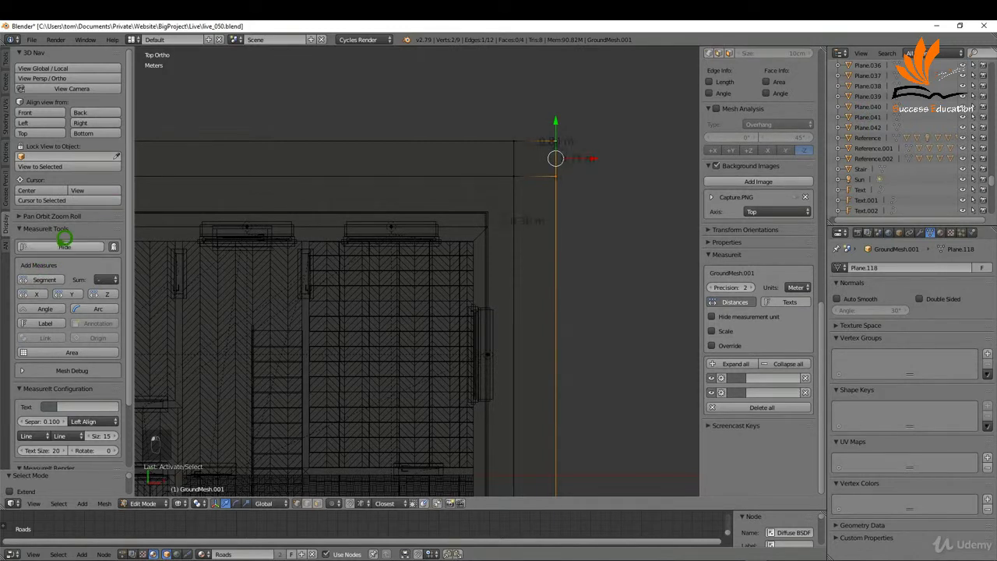
Edge-slide the vertical and horizontal loops to 0.25 m from the outer edges
right_click(522, 176, "alt")
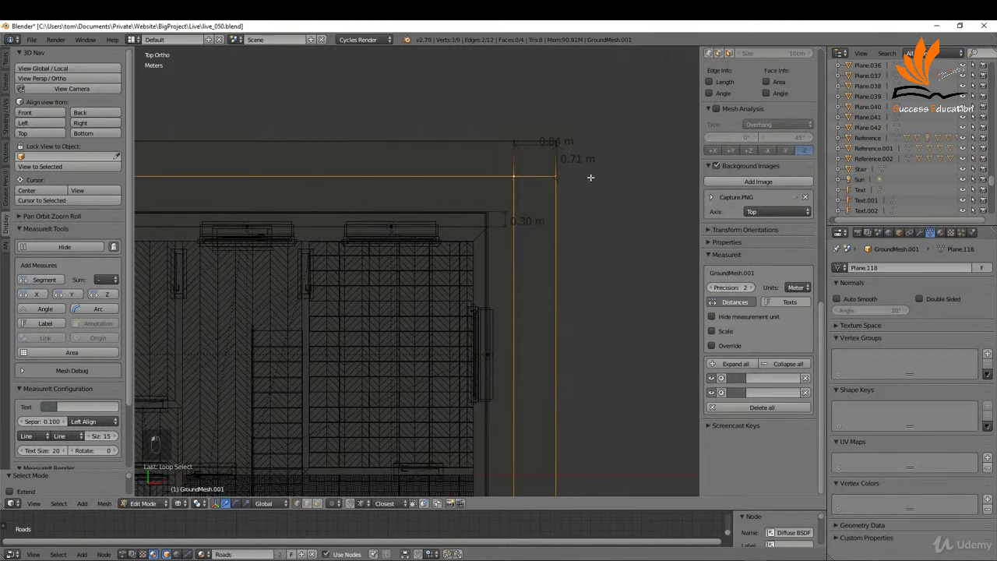
key("g")
key("g")
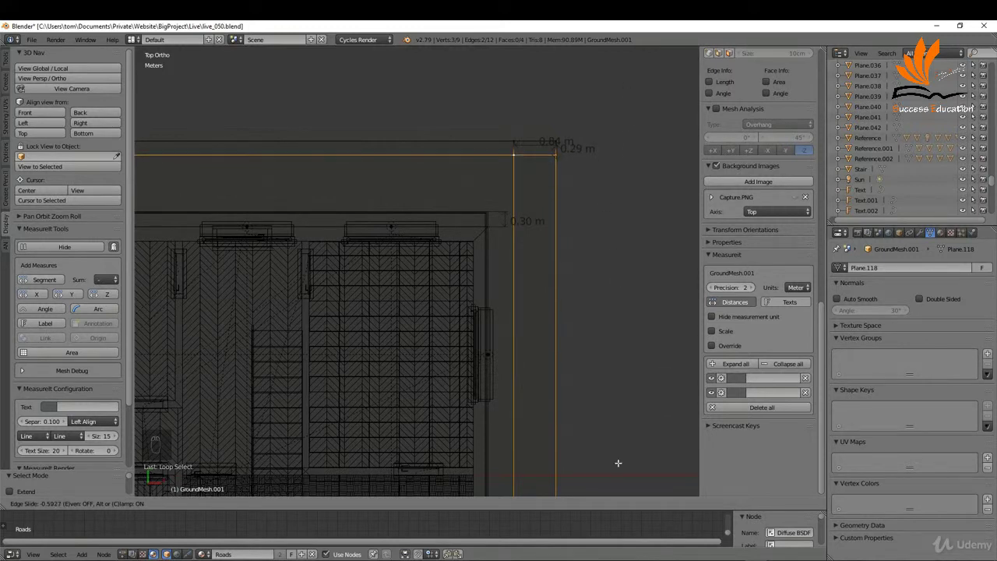
left_click(600, 220)
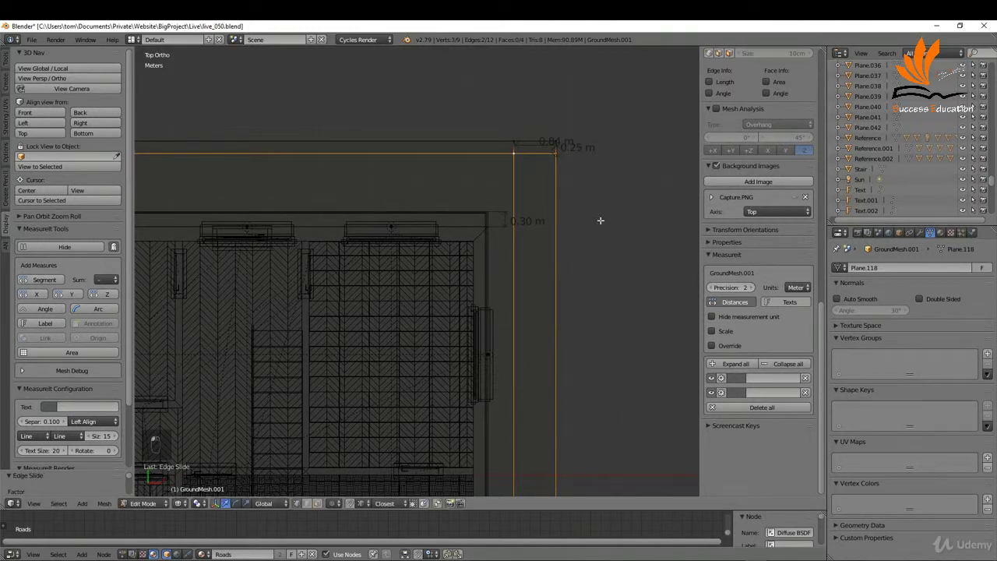
right_click(514, 160, "alt")
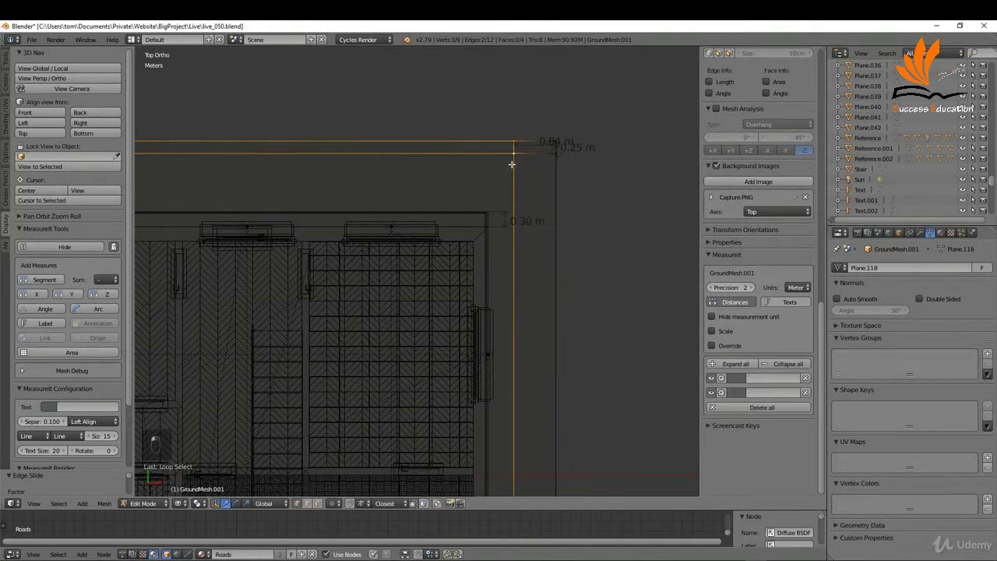
key("g")
key("g")
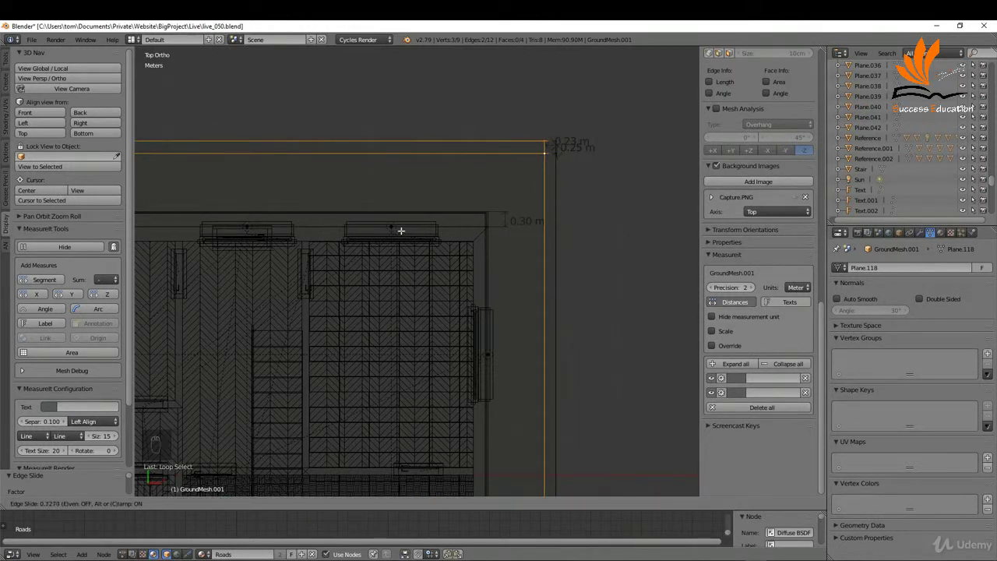
left_click(577, 129)
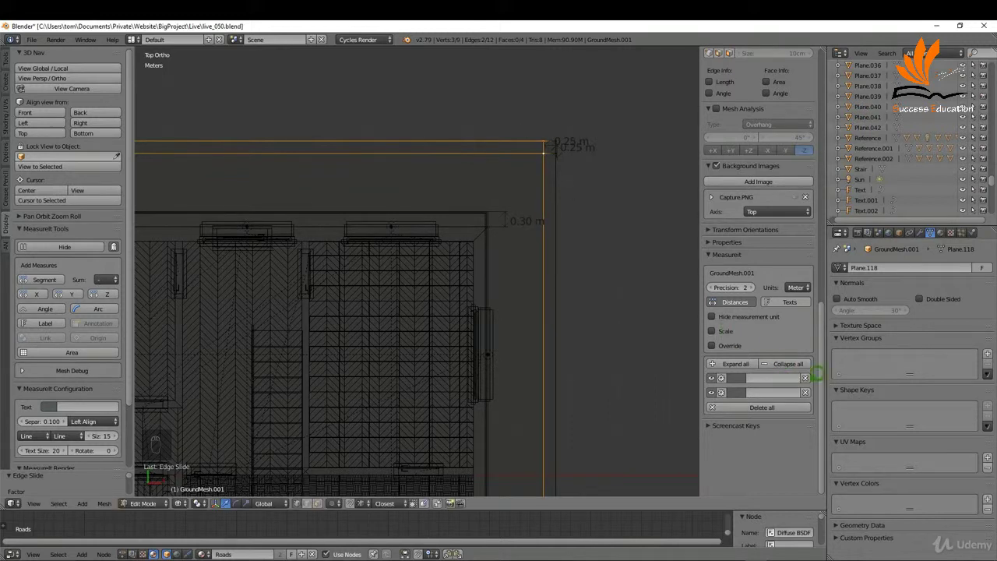
Remove the temporary measurements and switch to face select mode
left_click(805, 378)
left_click(805, 378)
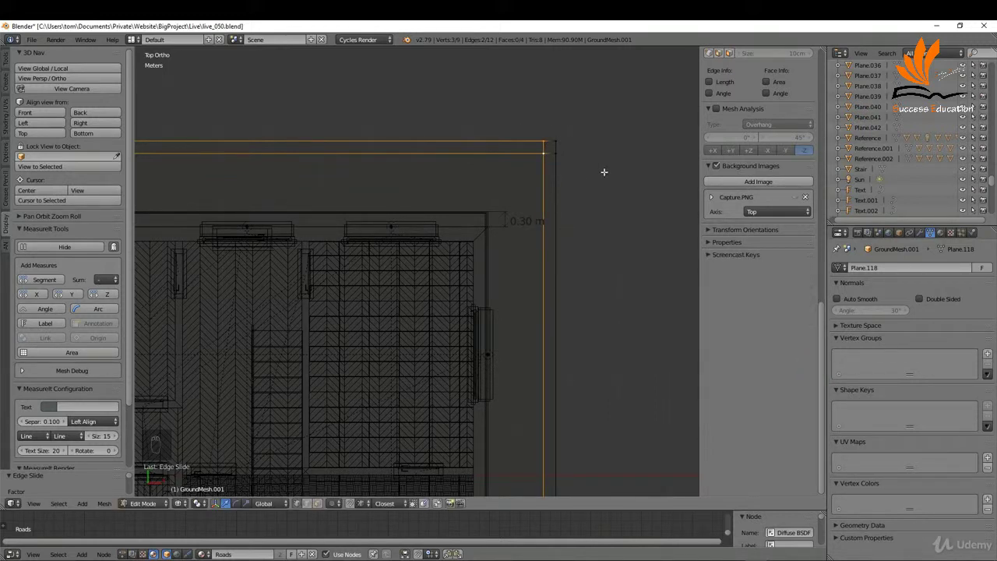
key("ctrl+Tab")
left_click(586, 188)
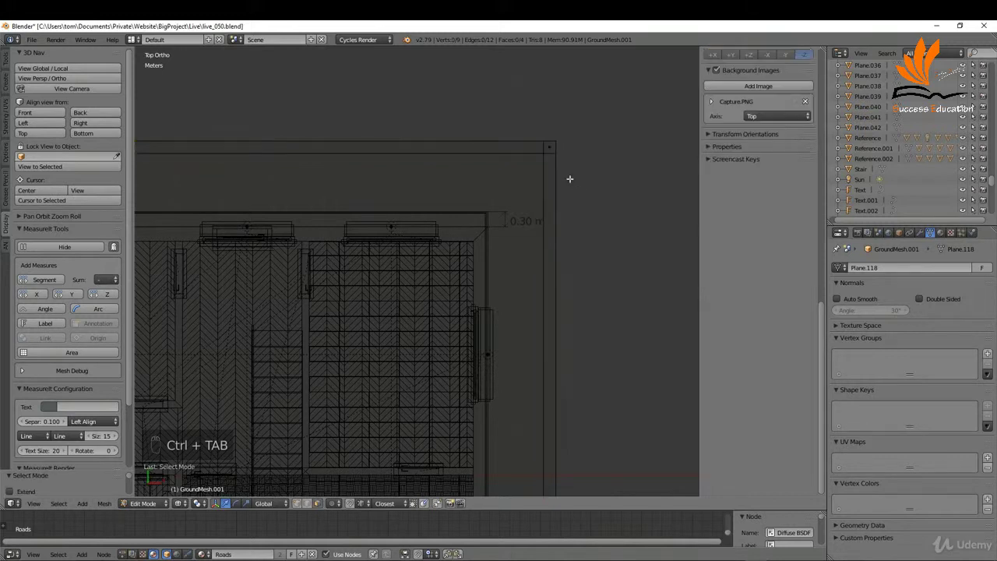
Select the corner, right and top border strip faces of the ground mesh
right_click(552, 158)
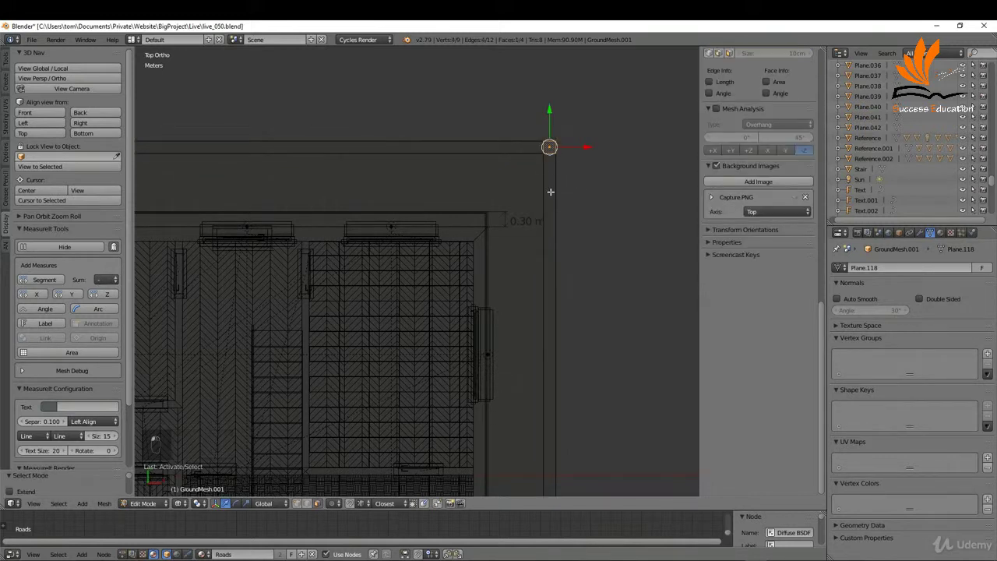
scroll(577, 187, "down", 5)
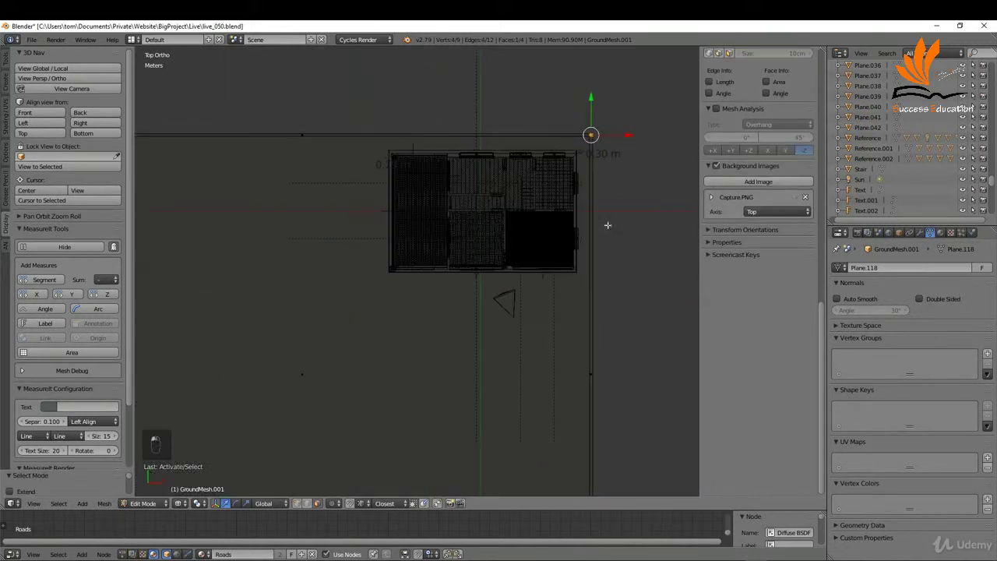
right_click(590, 359)
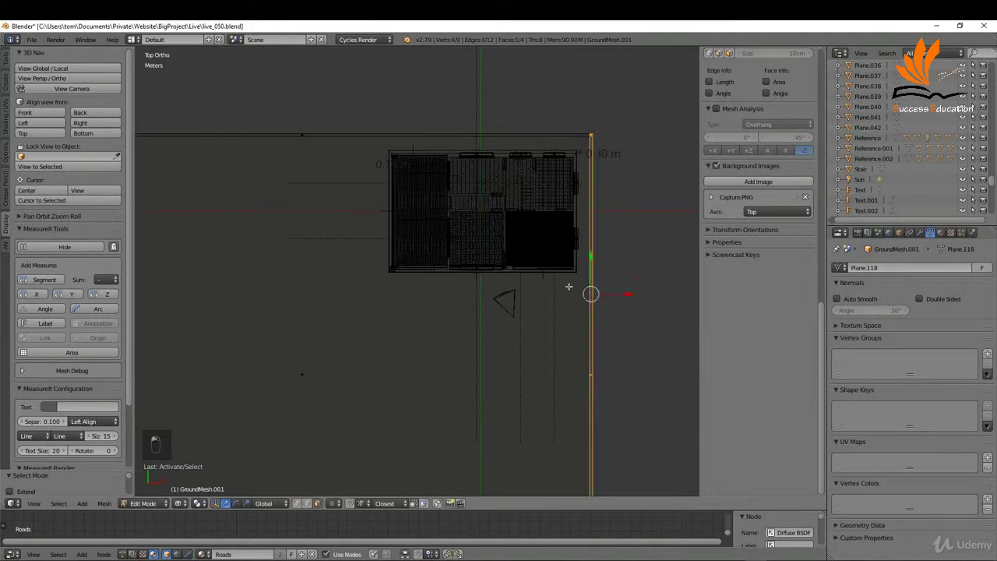
right_click(347, 134, "shift")
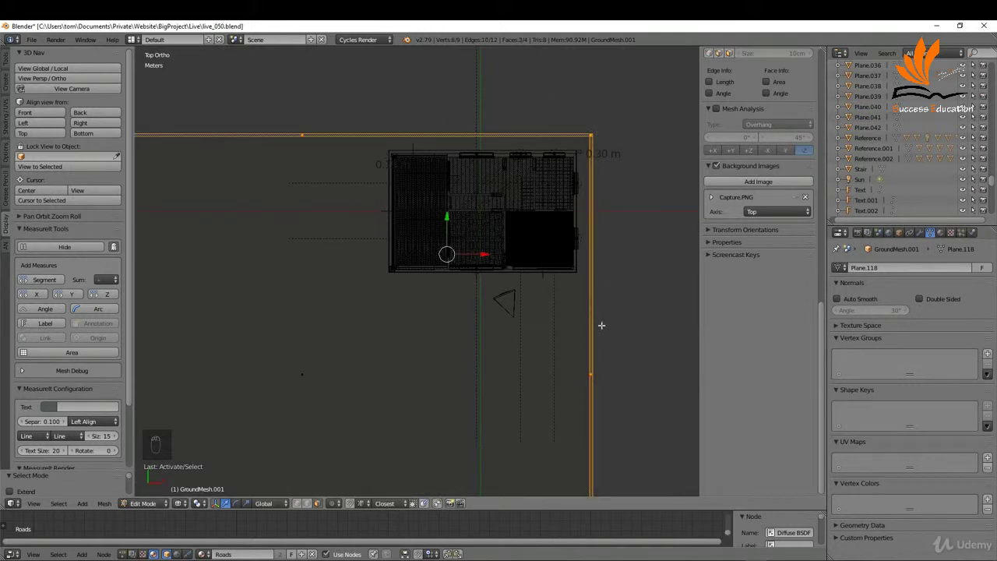
In an angled solid view, extrude the border strip upward about 2.5 m
middle_click_drag(601, 325, 529, 227)
key("z")
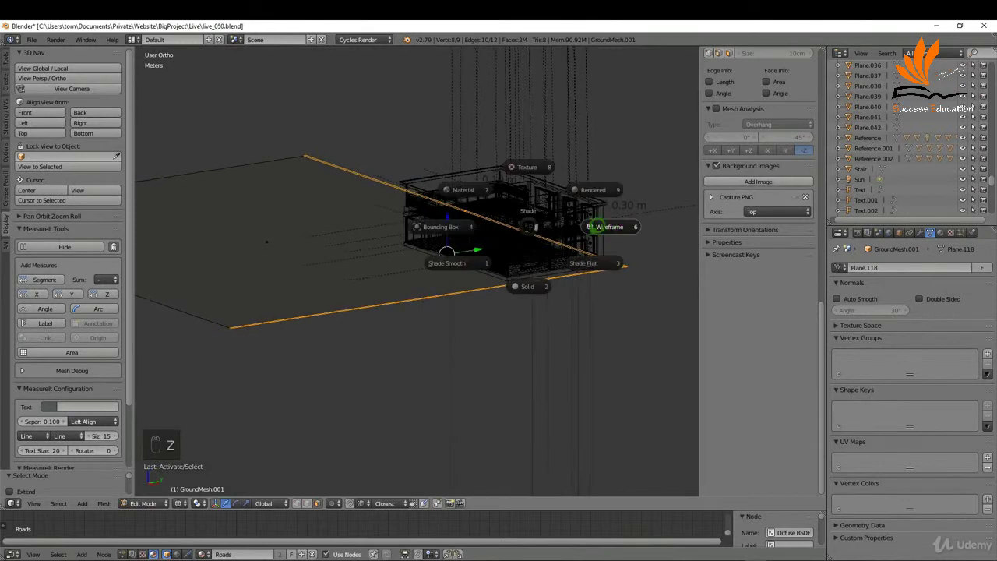
left_click(528, 285)
scroll(527, 271, "up", 3)
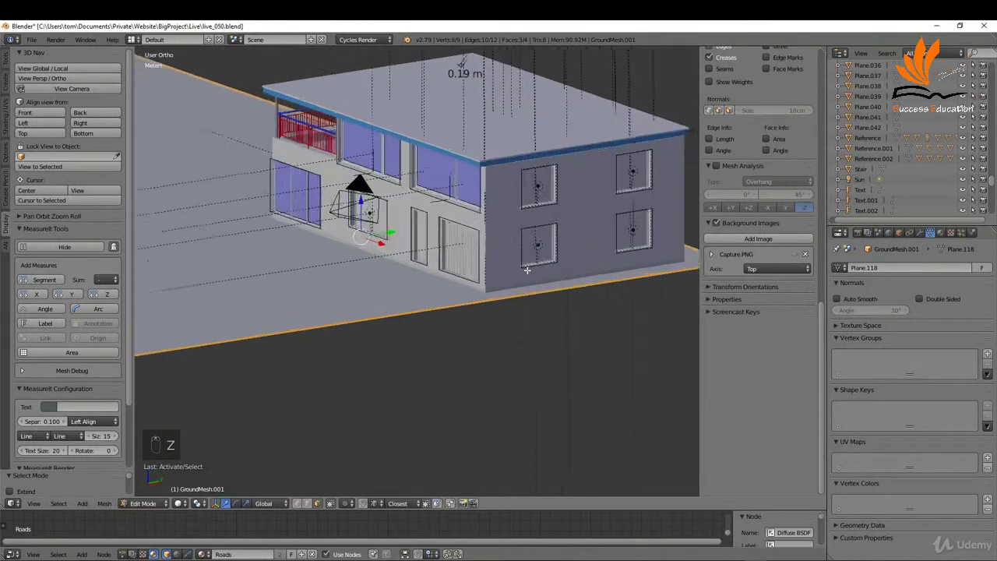
scroll(527, 270, "up", 2)
key("e")
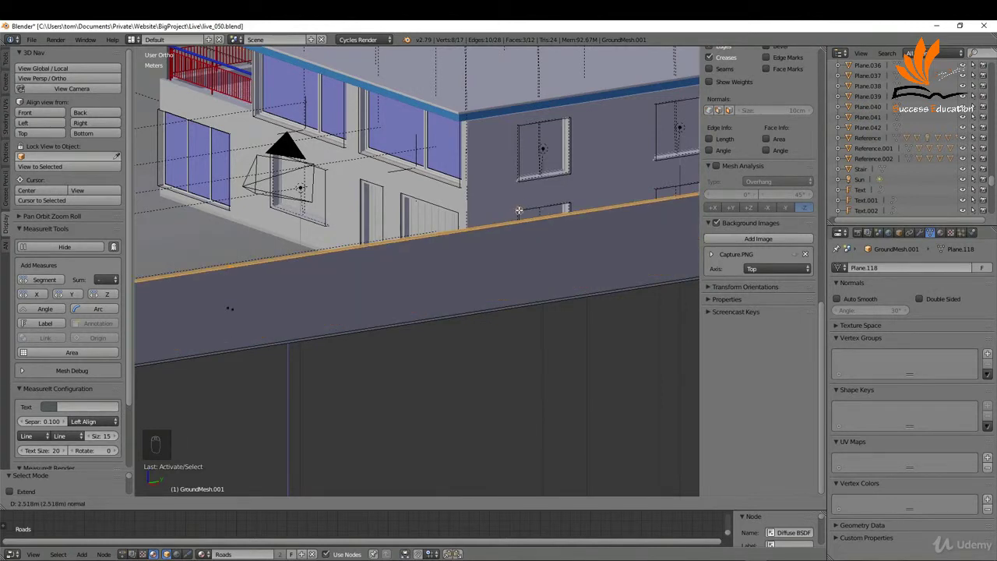
left_click(519, 211)
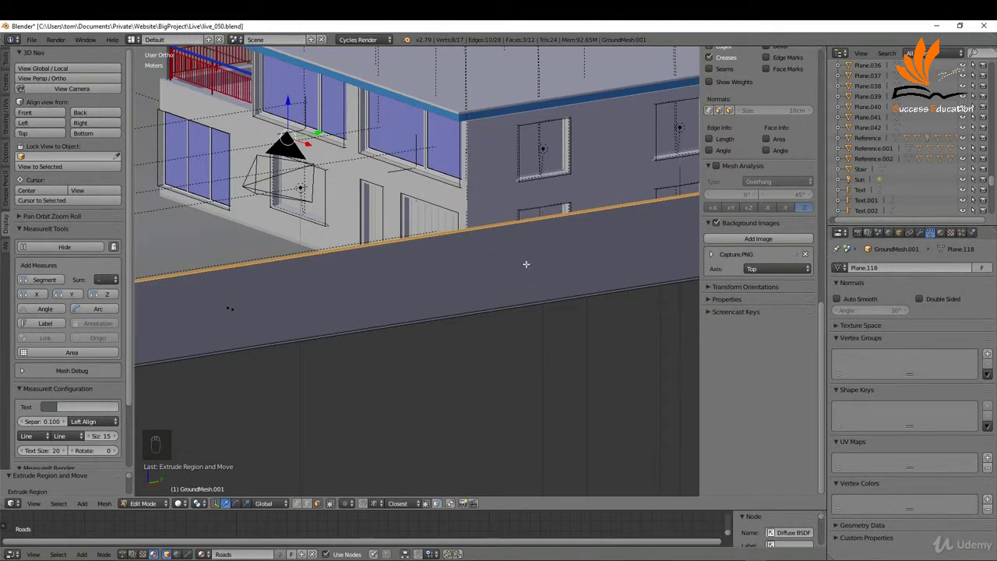
In Object Mode, apply the ground mesh's scale so it reads 1.000
key("Tab")
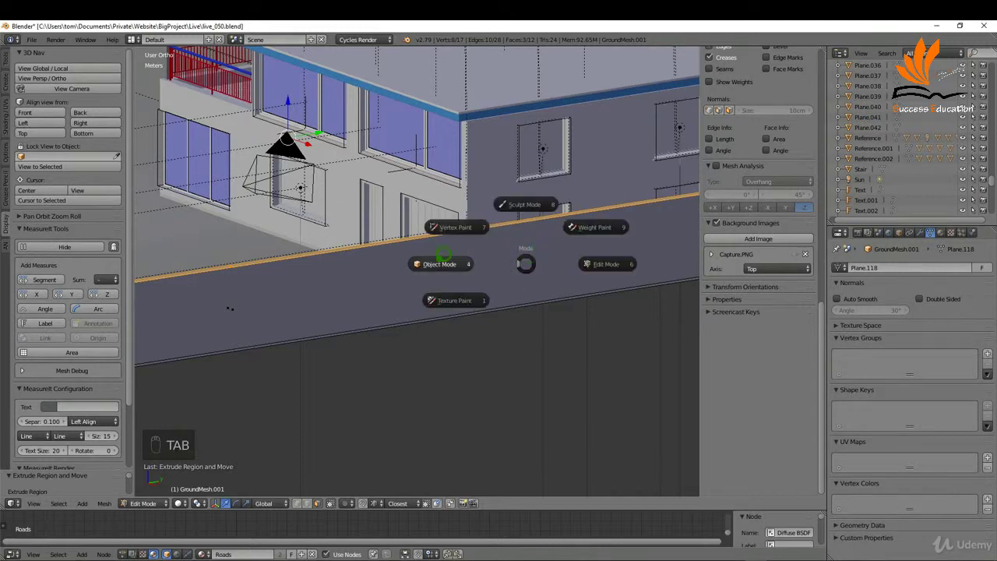
left_click(523, 261)
scroll(755, 356, "up", 8)
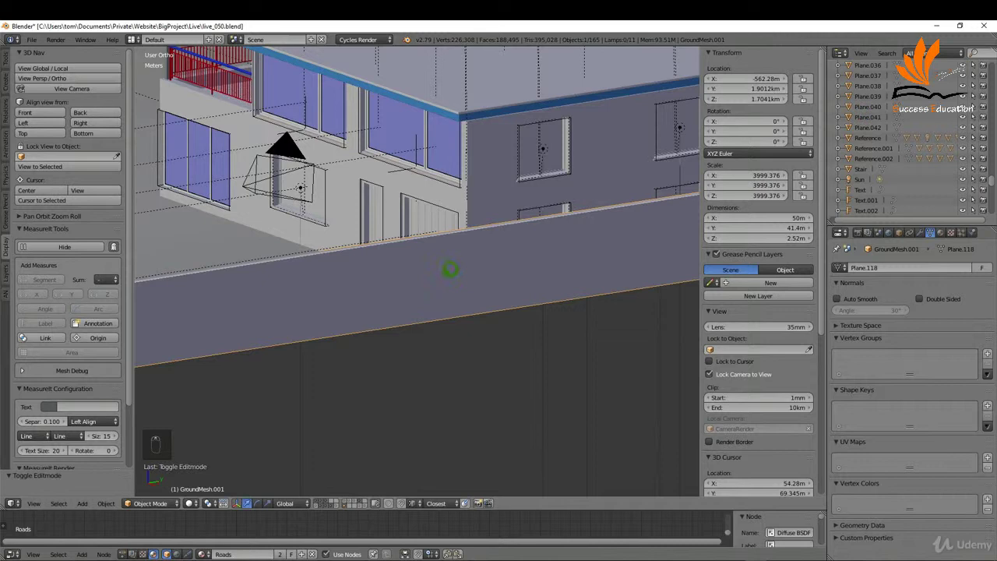
key("ctrl+a")
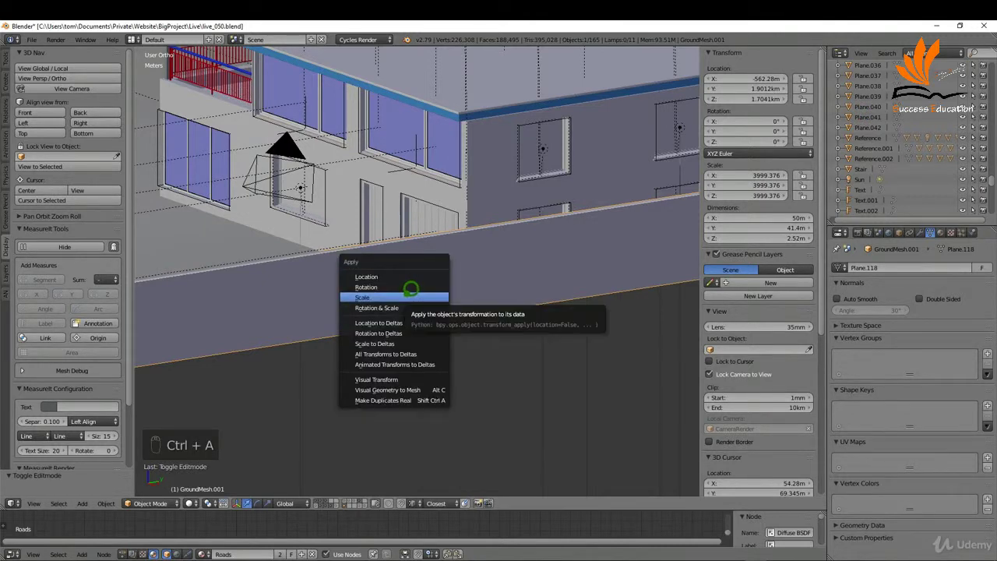
left_click(410, 294)
Return to Edit Mode in top orthographic view
key("Tab")
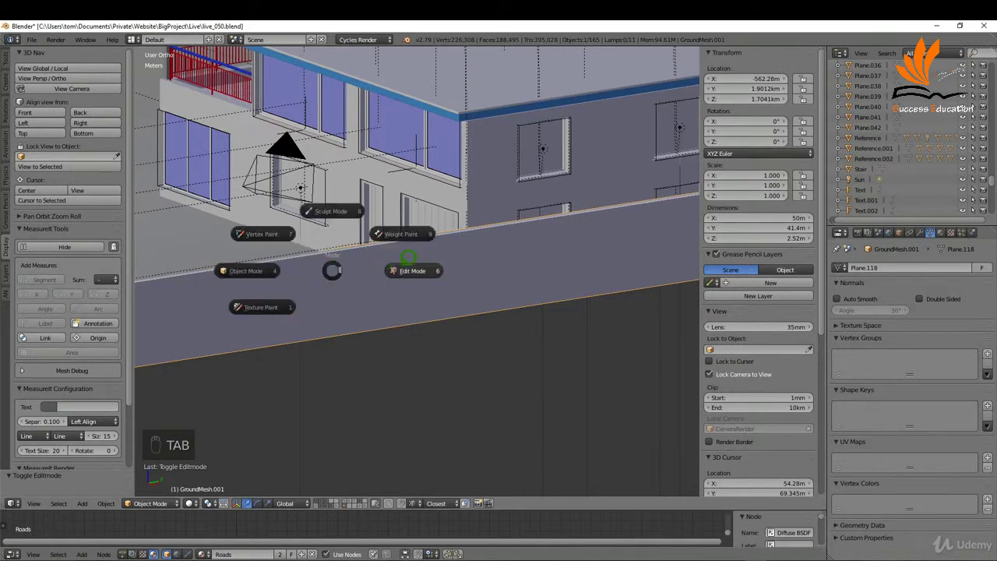
left_click(400, 269)
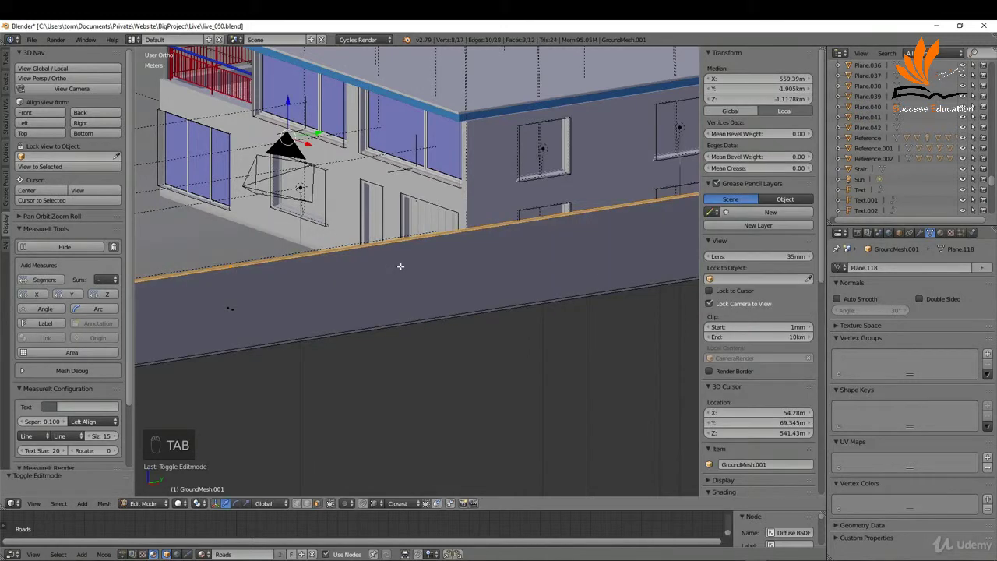
key("KP_1")
key("KP_7")
scroll(551, 193, "down", 4)
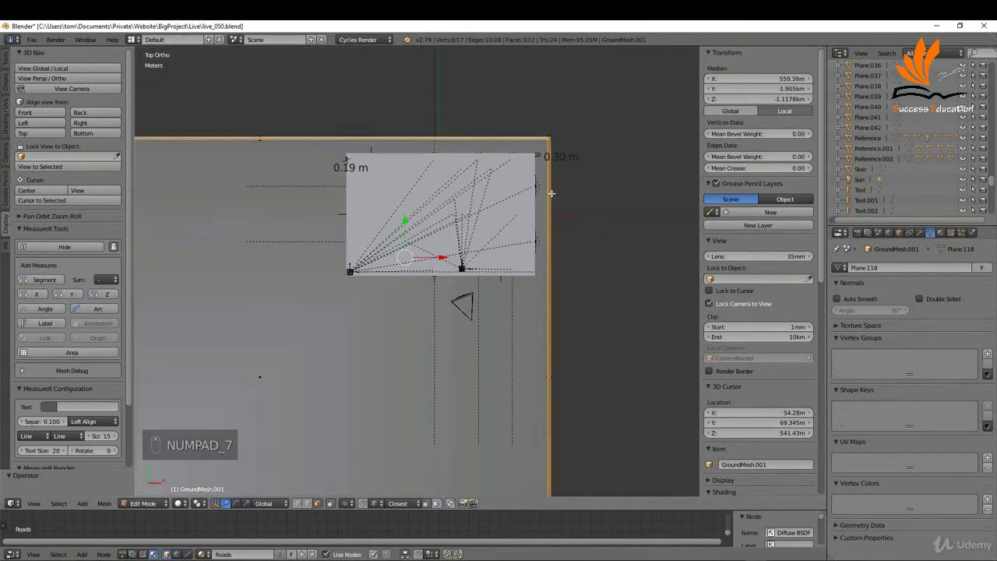
Switch to edge select and select the plane's top-right corner and top border edges
key("ctrl+Tab")
left_click(553, 182)
scroll(547, 140, "up", 3)
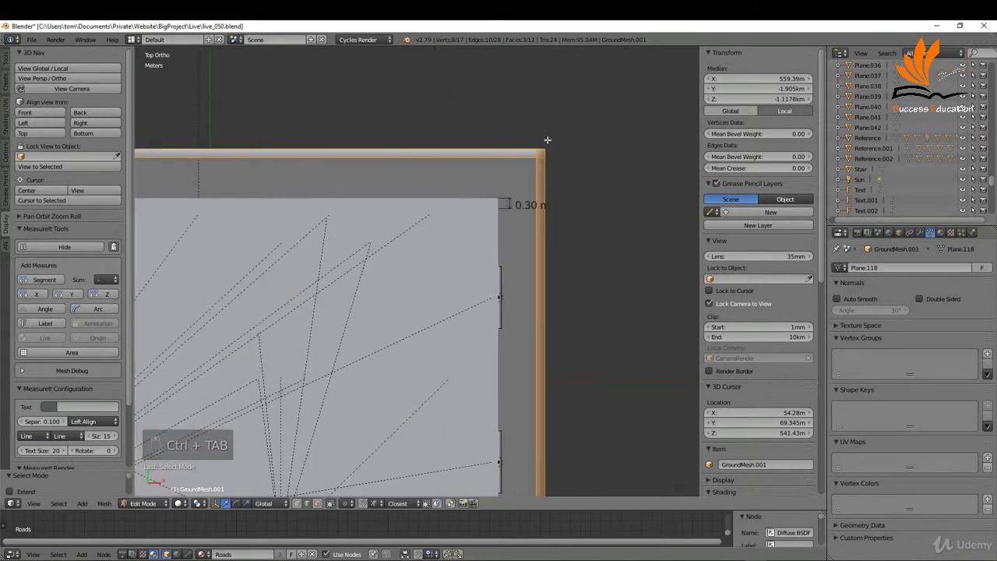
scroll(547, 140, "up", 2)
left_click(534, 158)
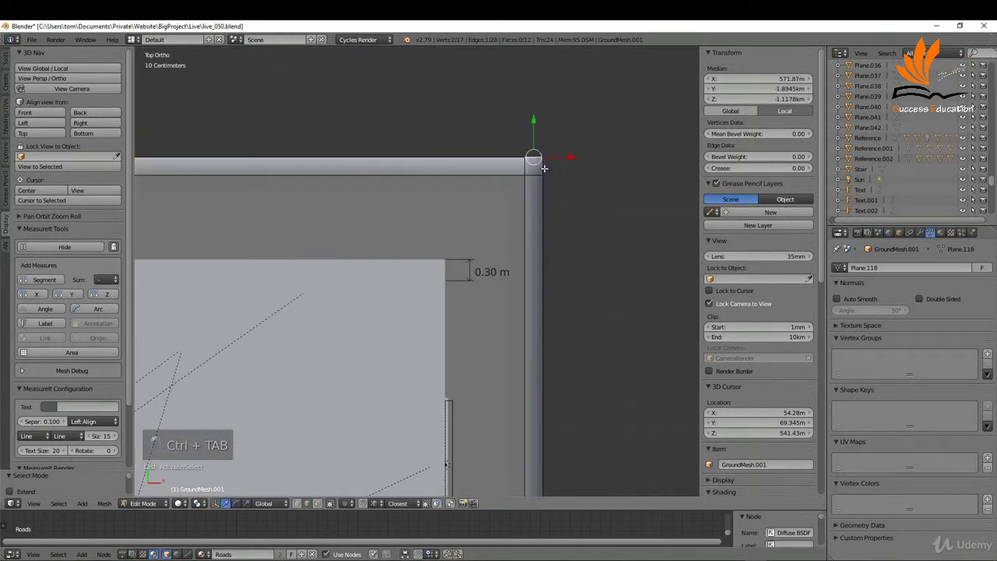
left_click(504, 152, "shift")
scroll(504, 153, "down", 8)
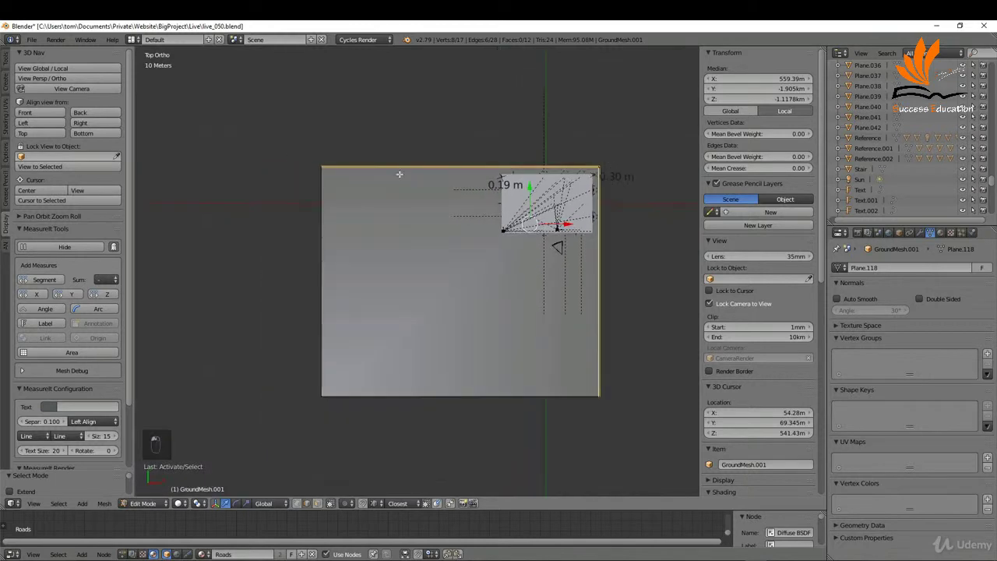
scroll(249, 141, "up", 4)
scroll(249, 134, "down", 2)
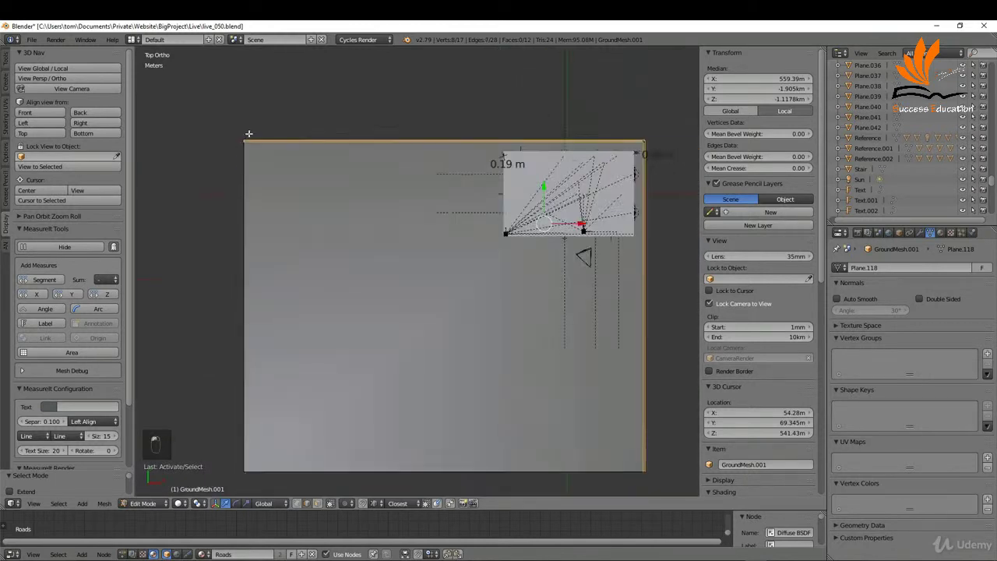
scroll(490, 335, "down", 2)
scroll(568, 409, "up", 6)
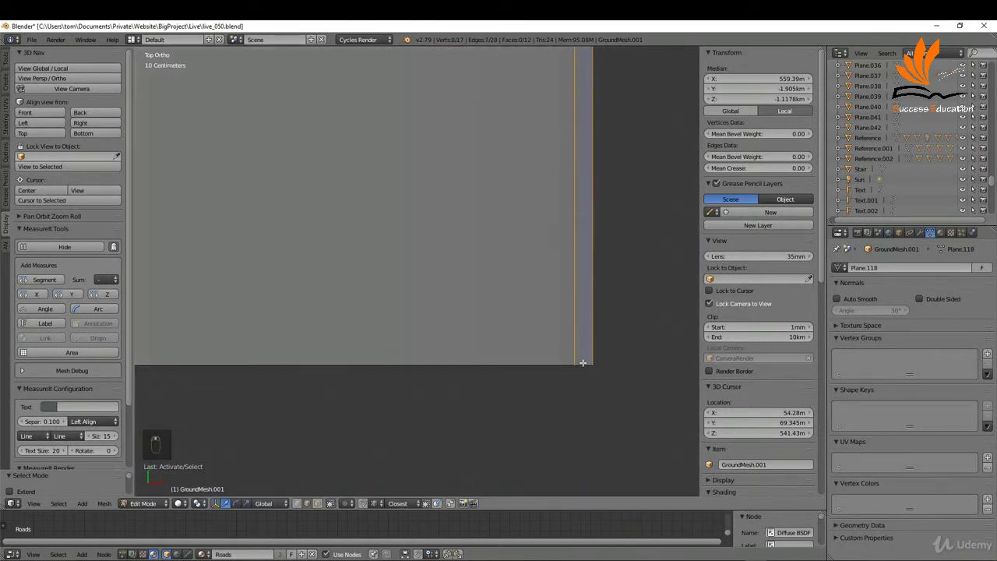
scroll(508, 400, "down", 5)
scroll(512, 117, "up", 3)
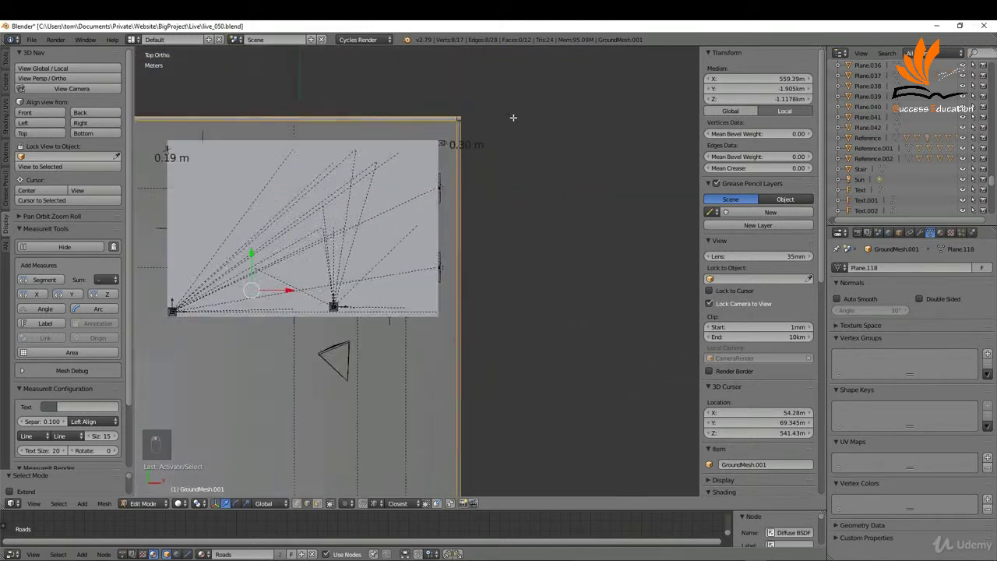
scroll(444, 116, "up", 3)
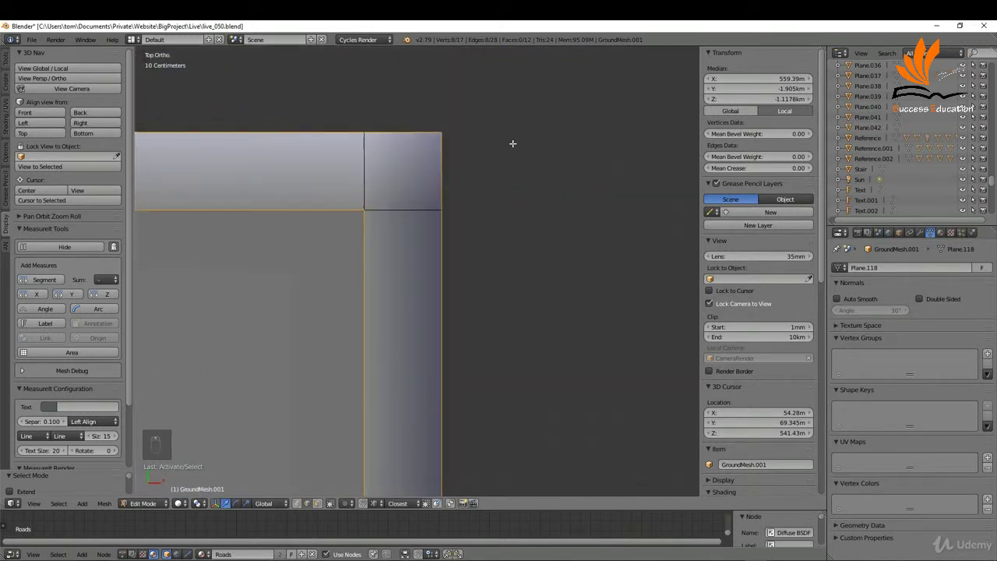
Bevel the selected border edges into a narrow strip along the corner
key("ctrl+b")
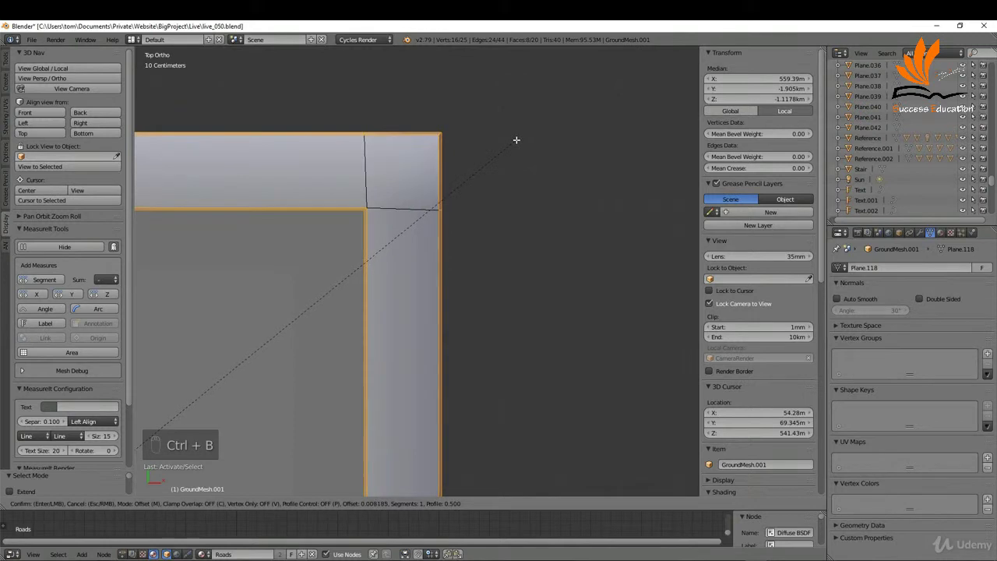
left_click(515, 140)
scroll(498, 137, "down", 10)
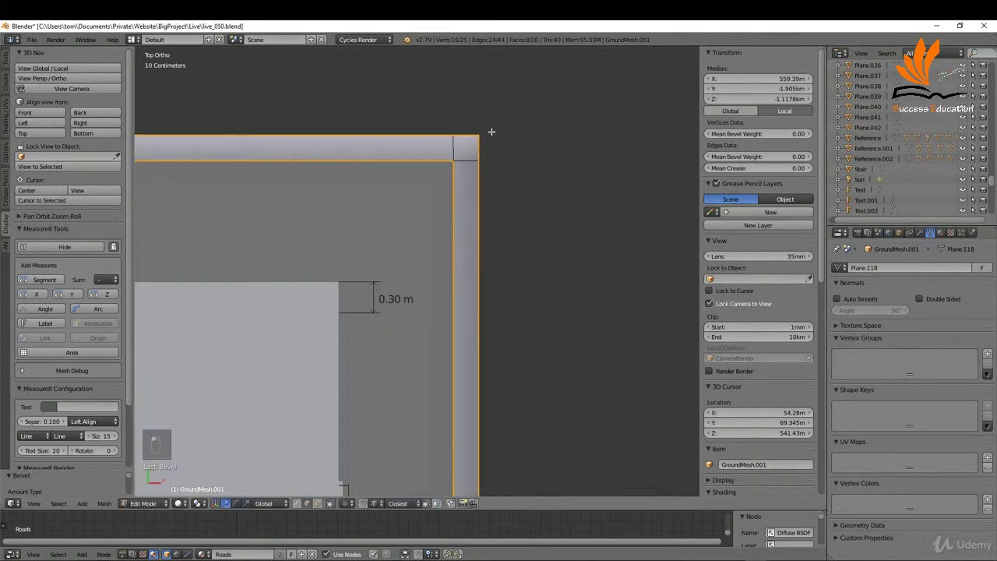
mouse_move(488, 128)
middle_mouse_down()
mouse_move(528, 178)
mouse_move(507, 129)
middle_mouse_up()
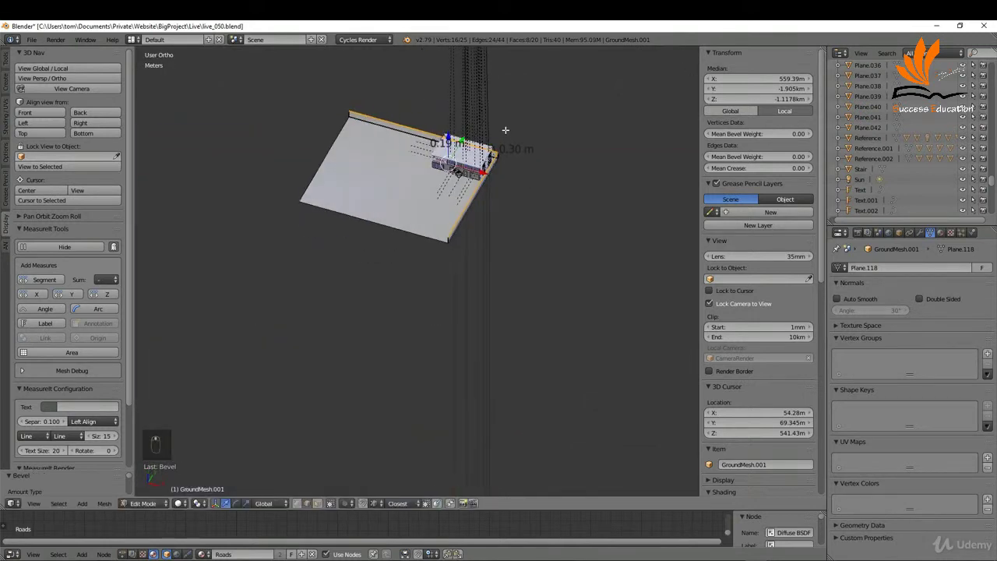
Add a loop cut across the curb and move it along Y
scroll(507, 129, "up", 5)
scroll(503, 188, "down", 4)
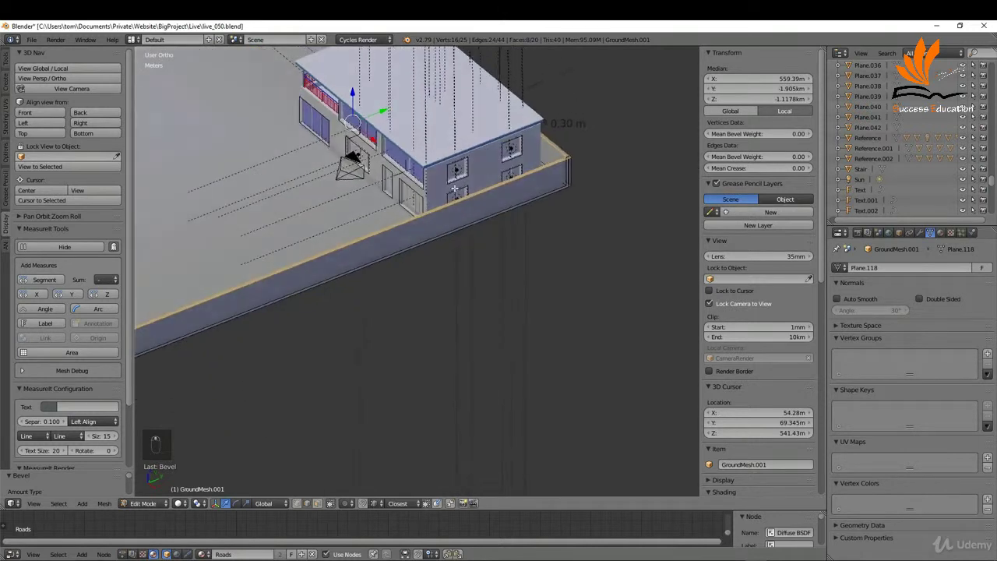
middle_click_drag(503, 188, 489, 265)
scroll(480, 260, "up", 4)
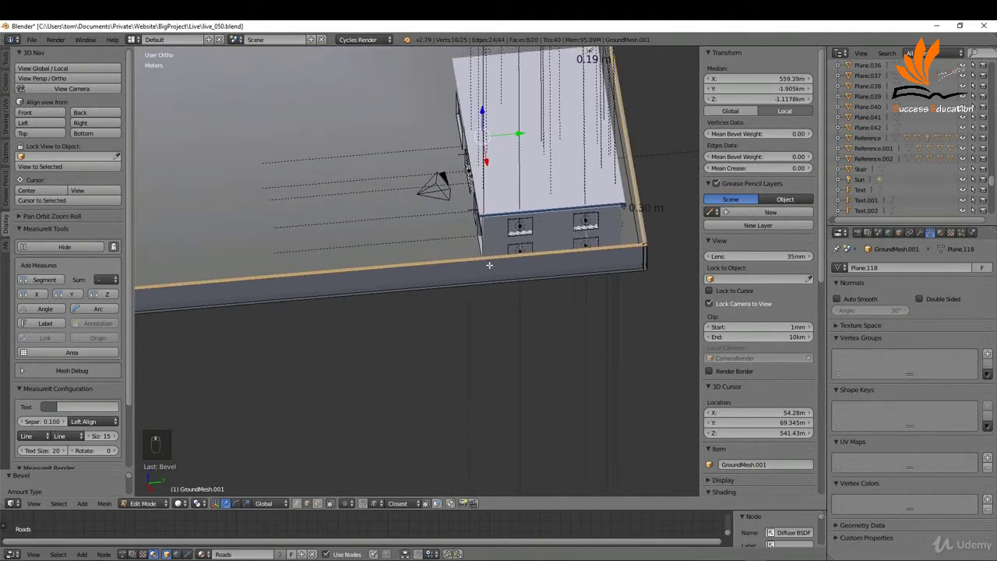
key("ctrl+r")
left_click(418, 258)
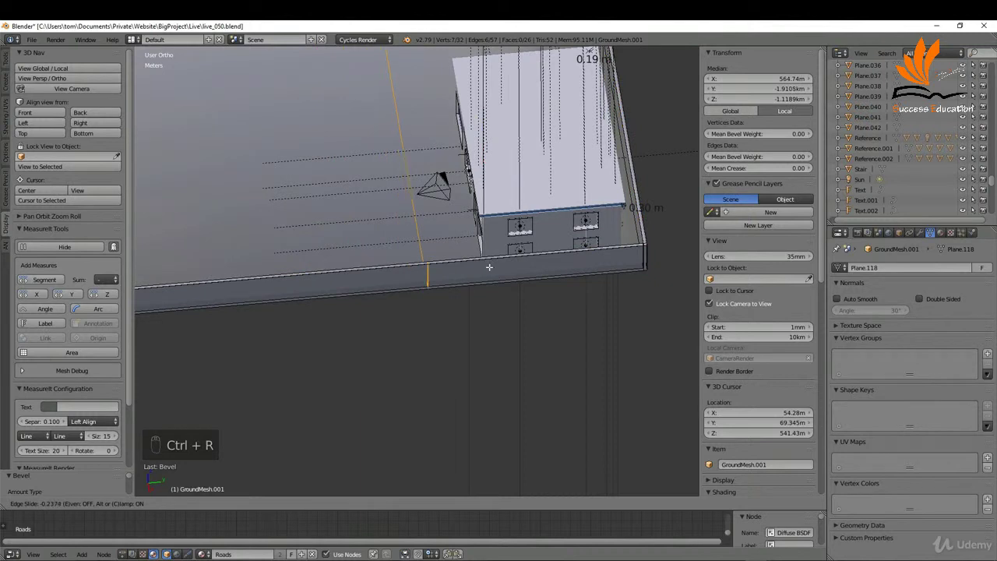
right_click(463, 279)
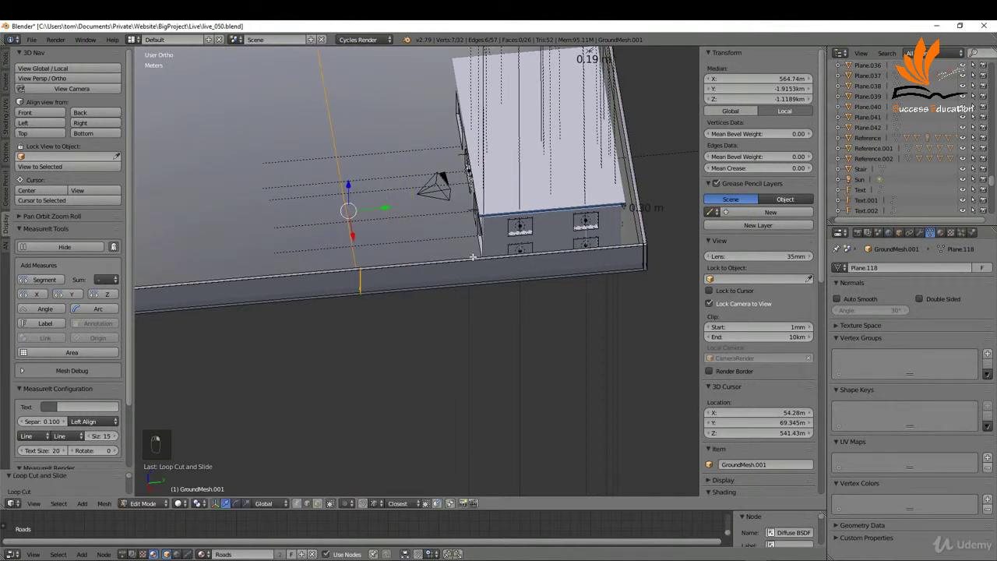
key("g")
key("y")
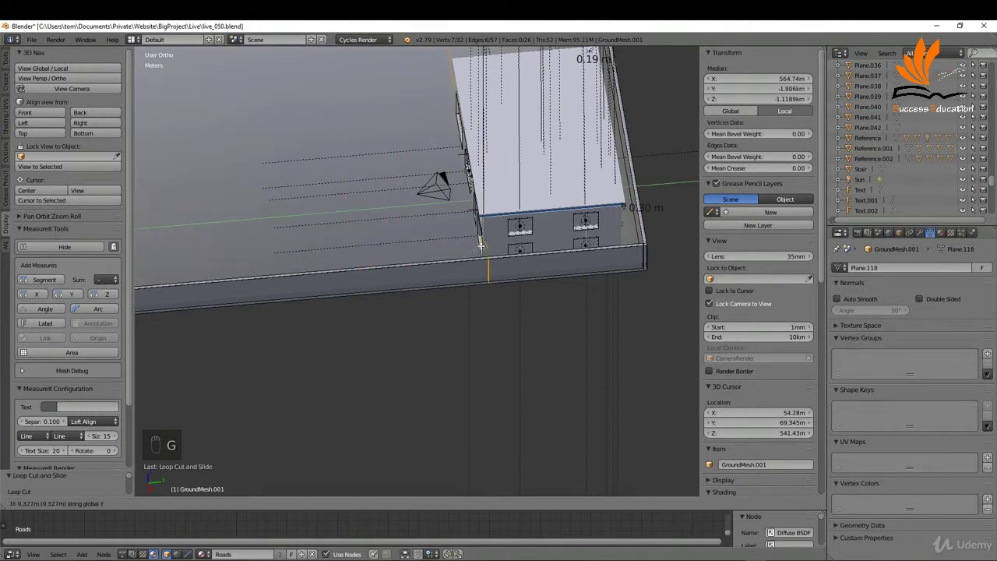
left_click(481, 247)
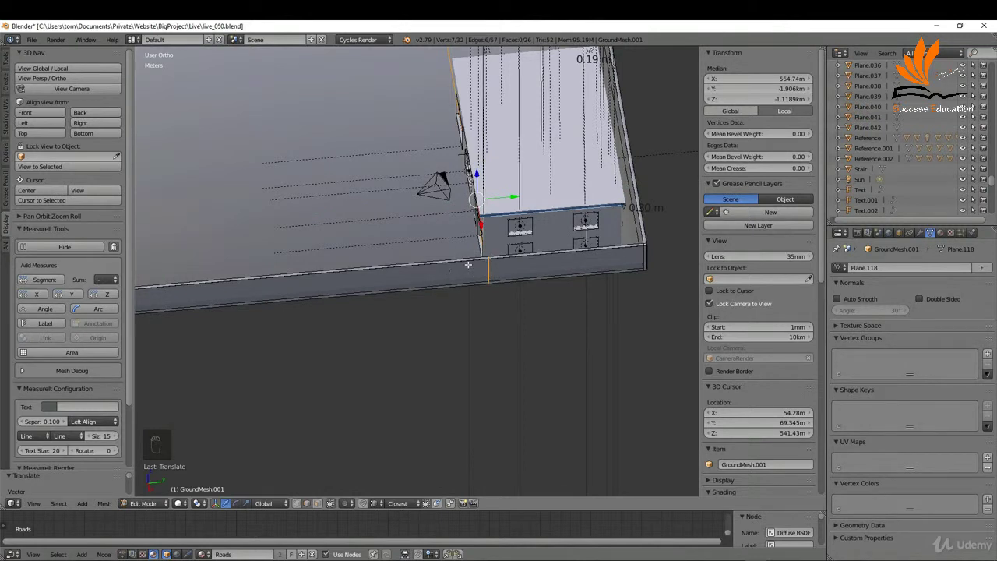
Add a second curb loop cut and move it along Y beside the first
scroll(481, 266, "up", 5)
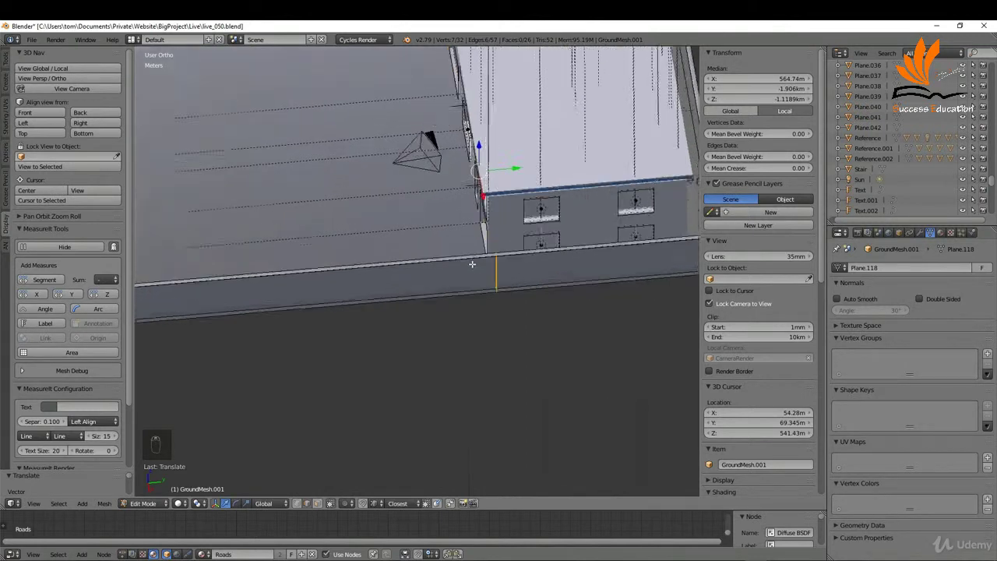
scroll(568, 246, "down", 2)
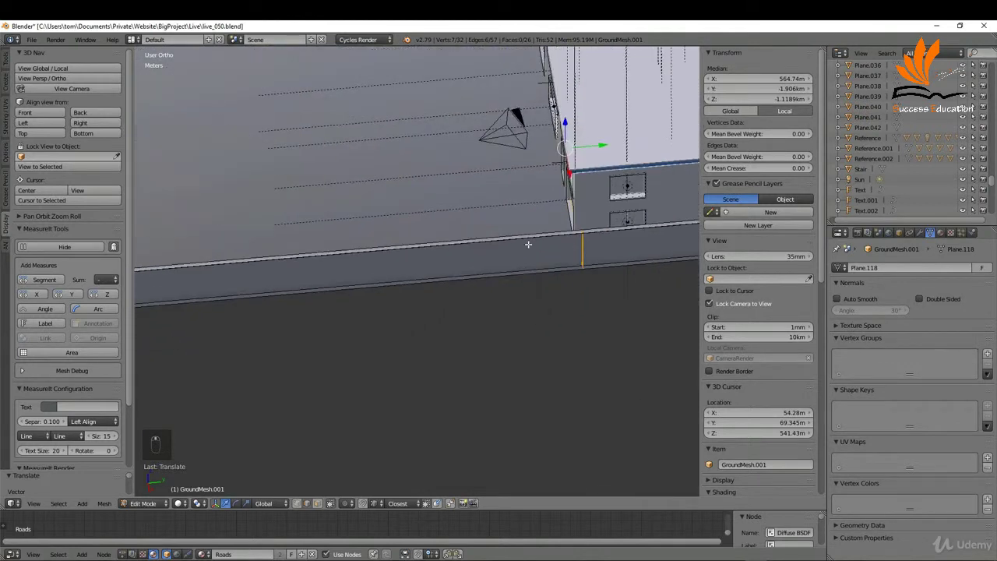
key("ctrl+r")
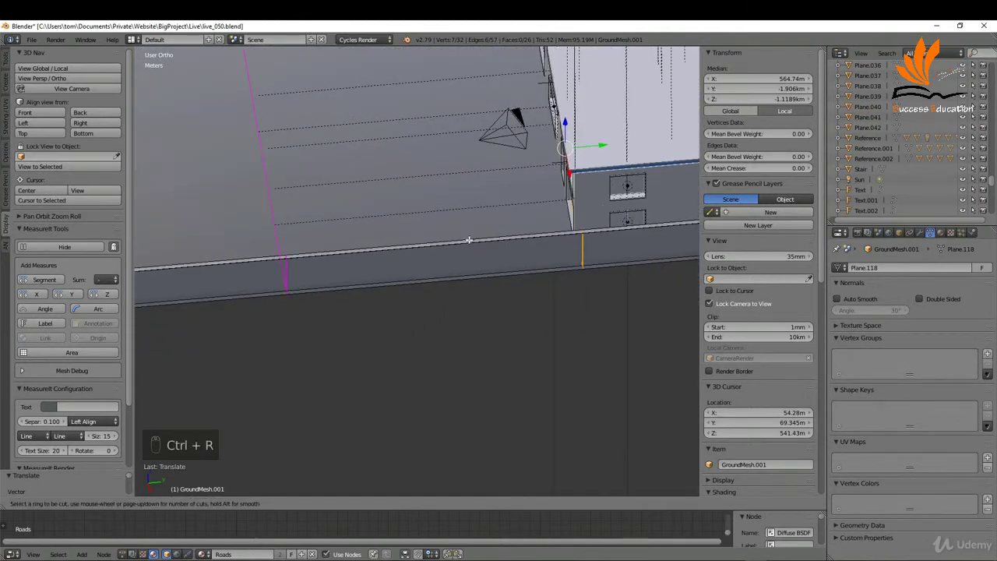
left_click(468, 239)
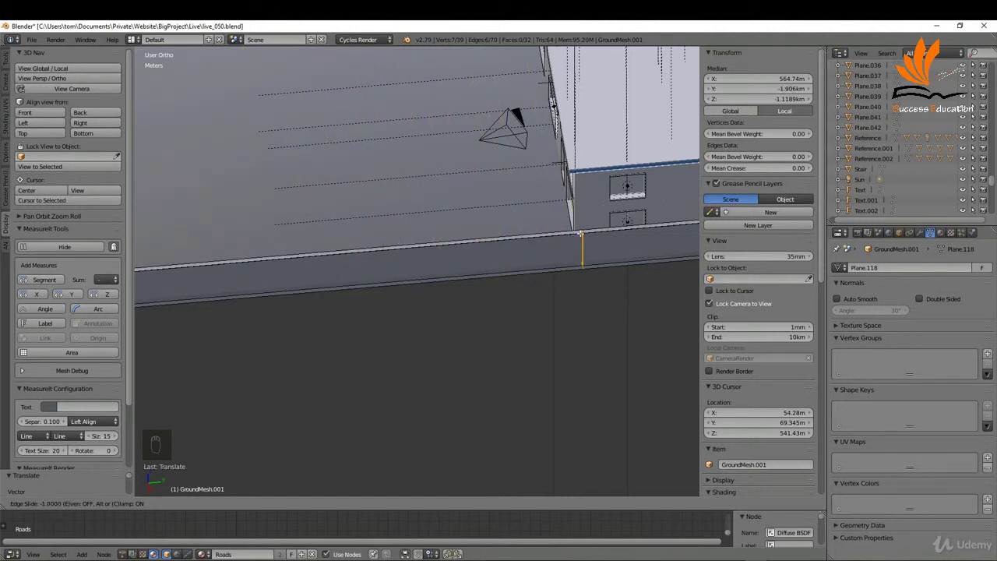
left_click(607, 232)
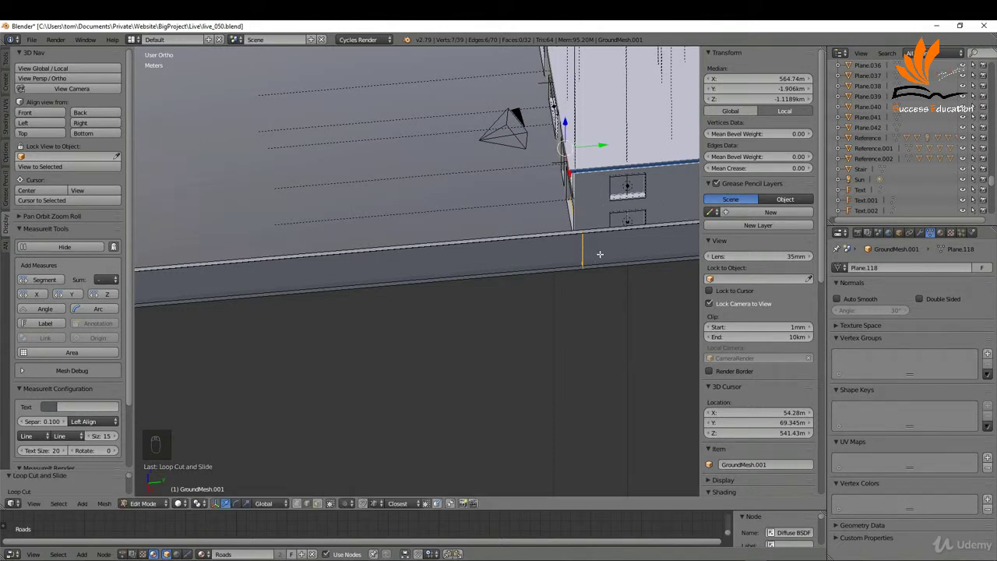
key("g")
key("y")
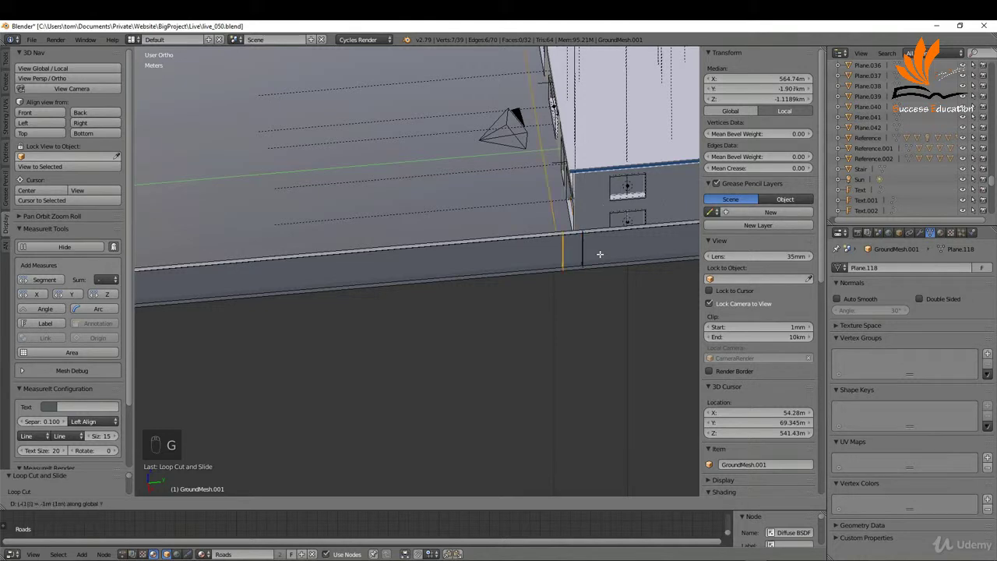
left_click(600, 254)
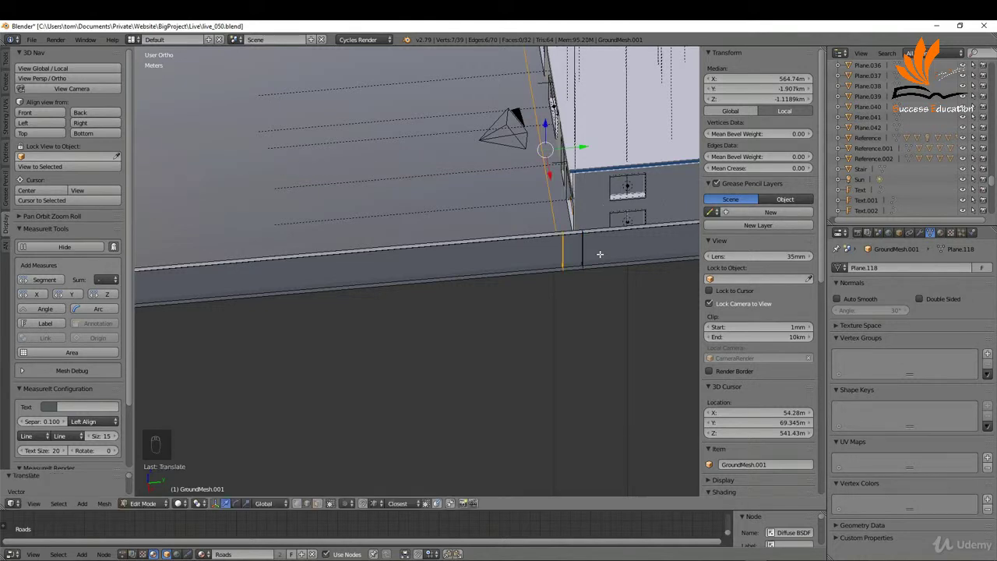
Cut an edge loop along the wall base and raise it 2.2 m along Z
key("ctrl+r")
left_click(560, 257)
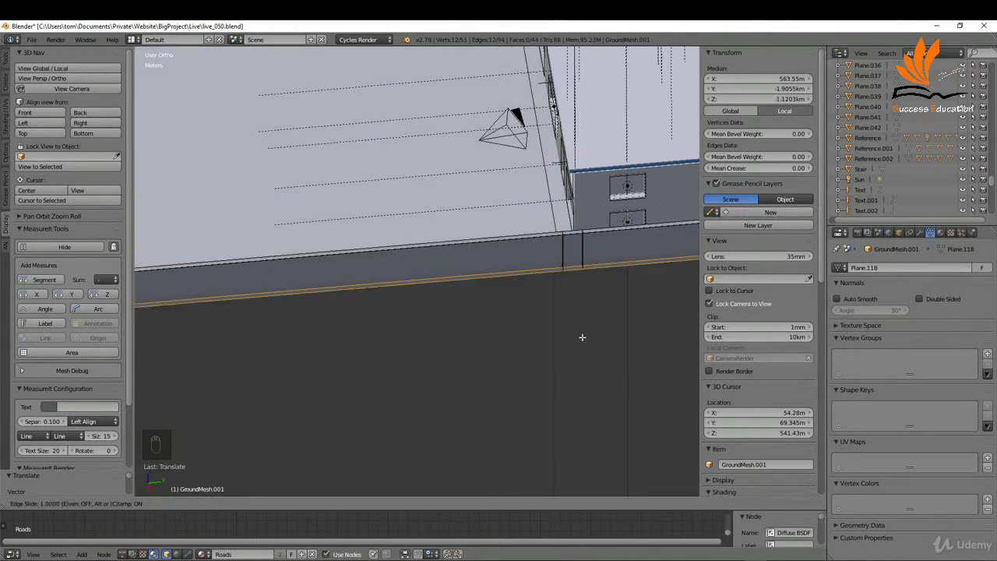
left_click(582, 337)
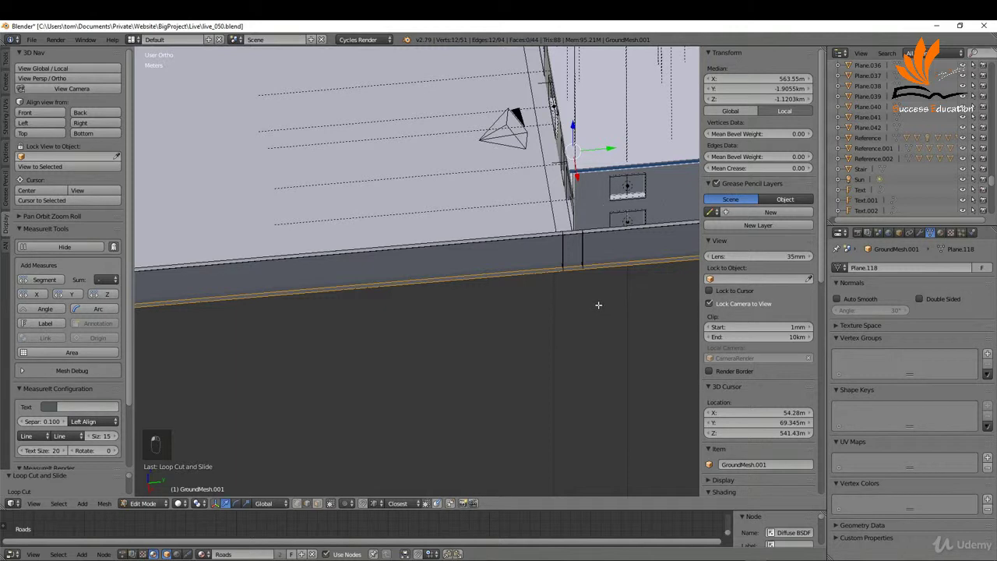
type("gz2.2")
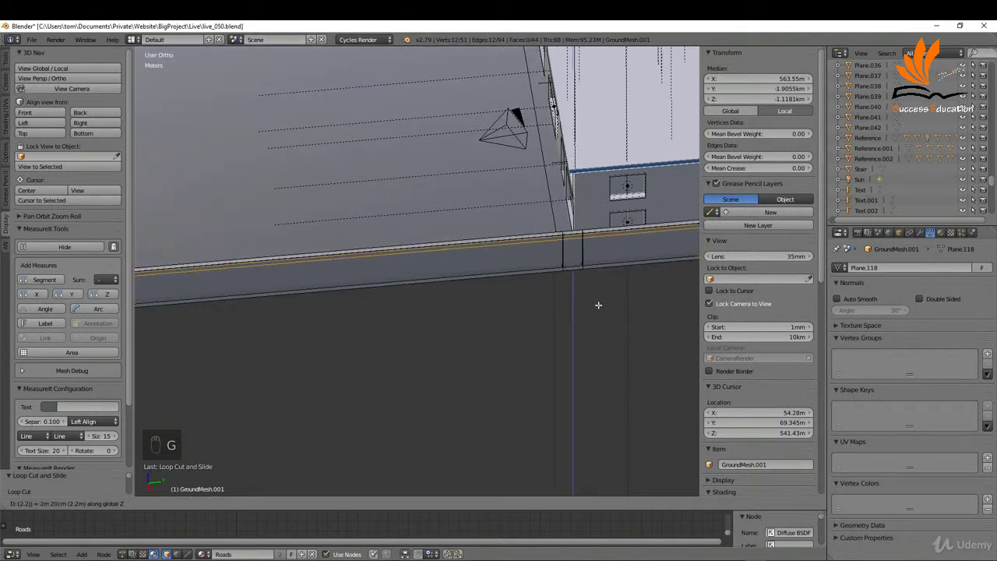
key("Return")
Delete two neighbouring curb wall faces to open the doorway gap
key("ctrl+Tab")
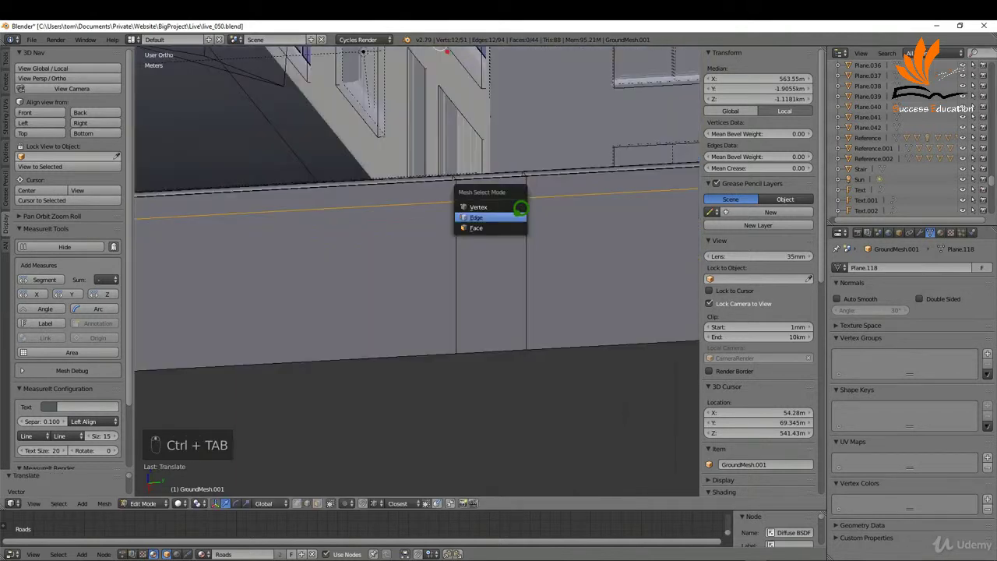
left_click(507, 225)
right_click(482, 264)
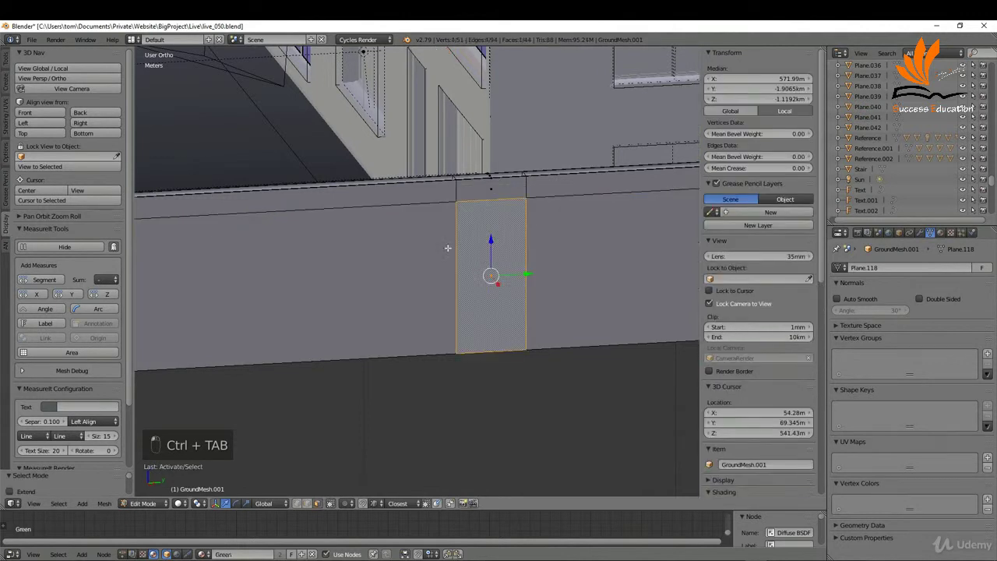
middle_click_drag(481, 263, 465, 257)
right_click(468, 251, "shift")
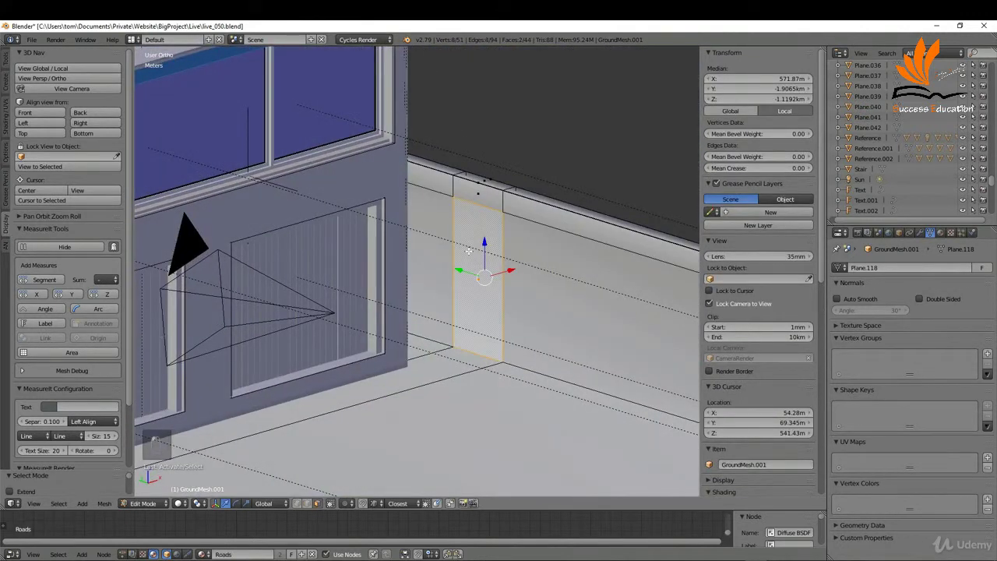
key("x")
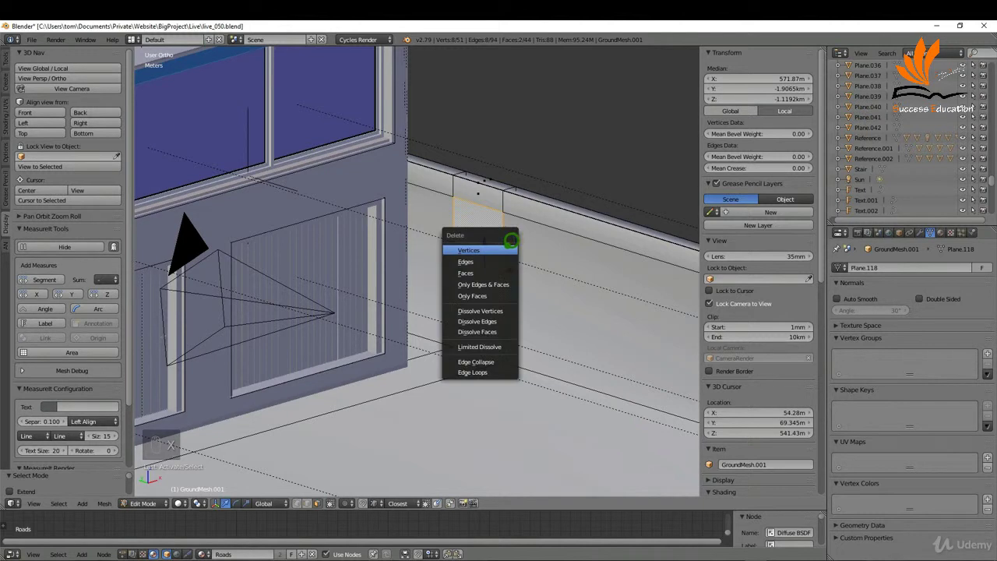
left_click(477, 265)
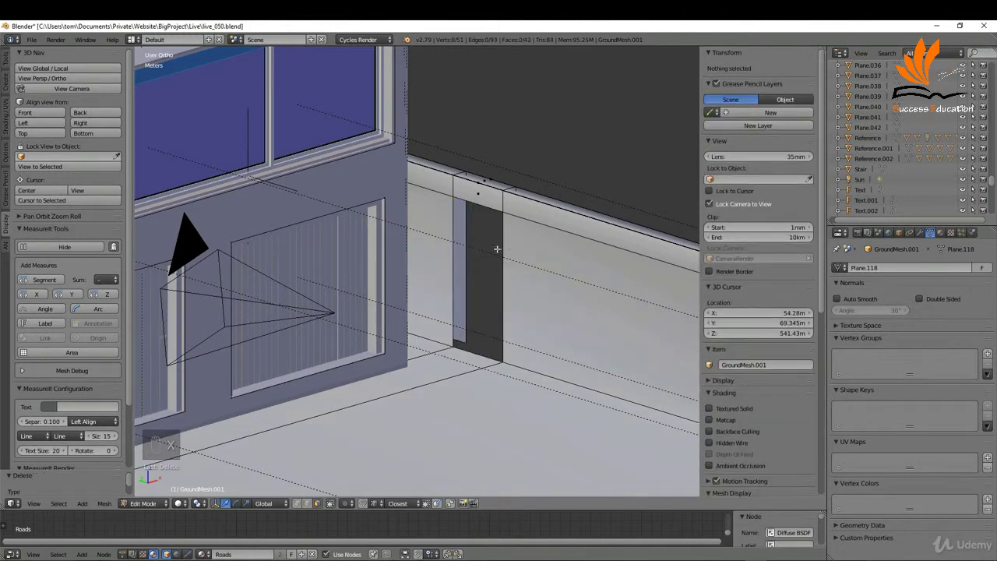
Bridge the opening's two side edge loops with LoopTools Bridge
key("ctrl+Tab")
left_click(465, 227)
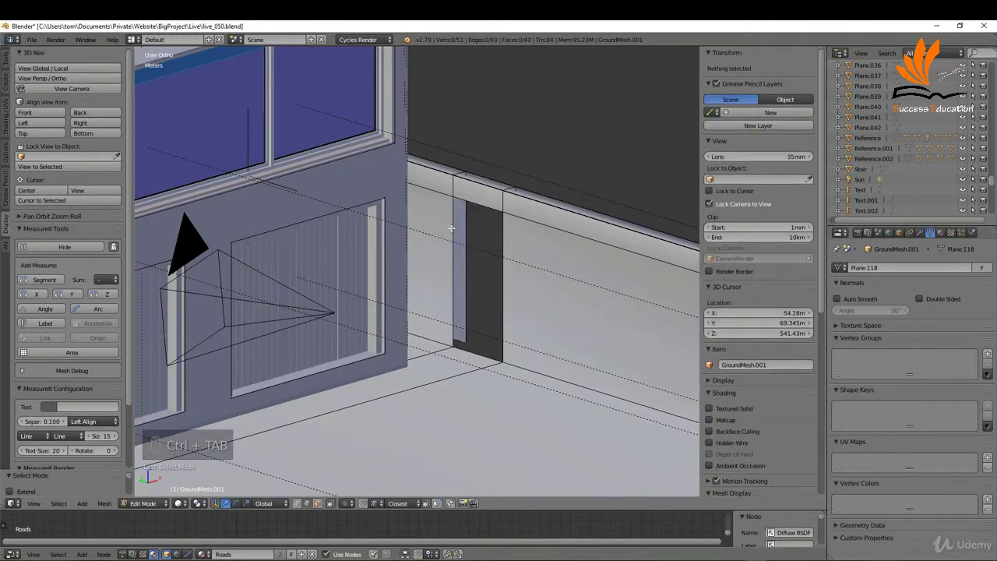
right_click(465, 226, "alt")
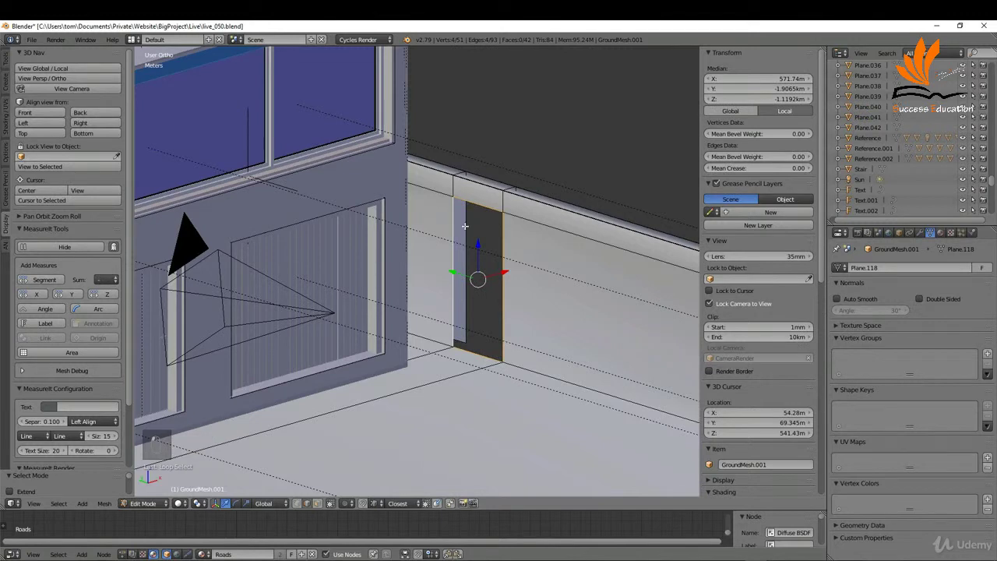
right_click(464, 226, "alt+shift")
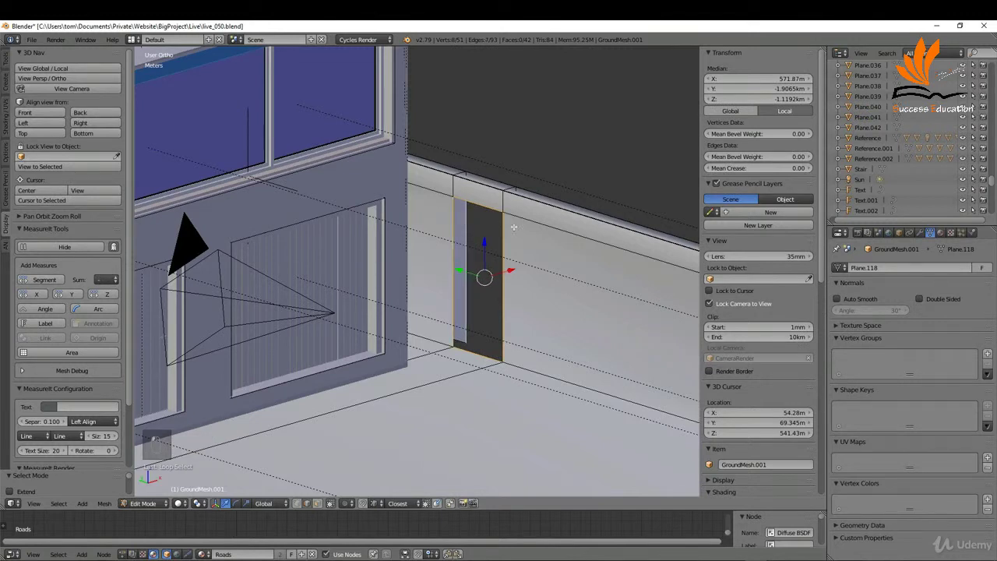
middle_click_drag(513, 227, 431, 228)
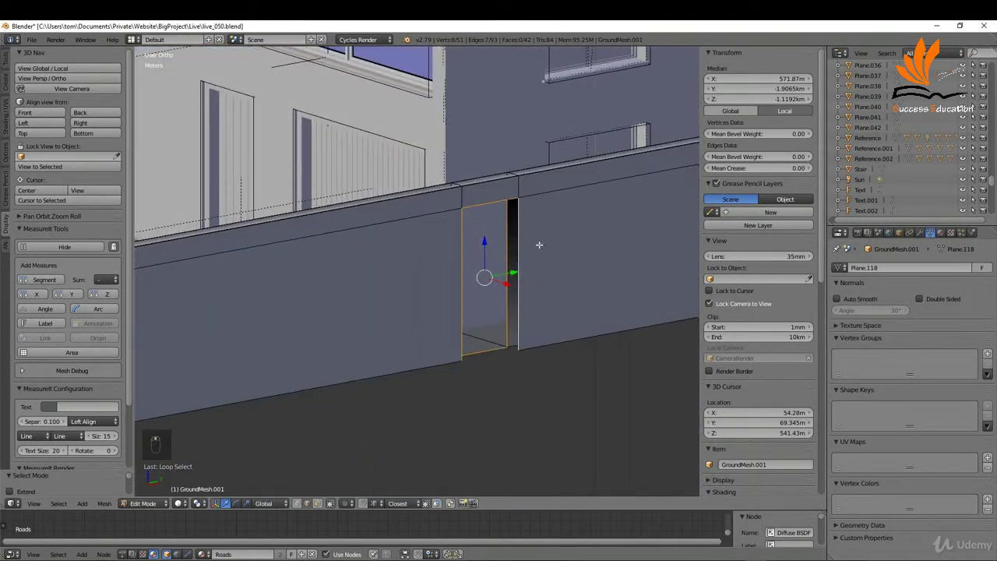
key("w")
mouse_move(526, 246)
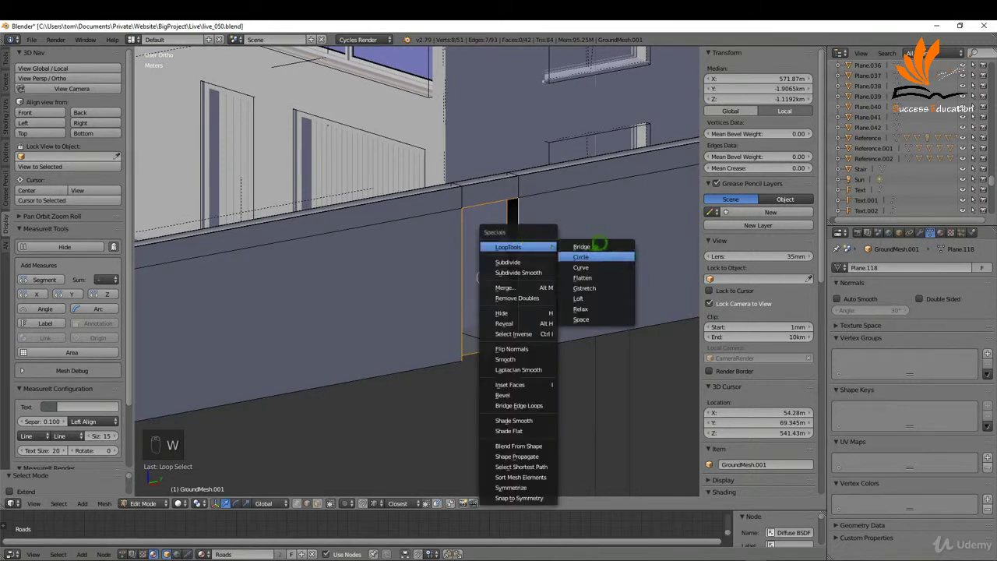
left_click(600, 243)
Snap the 3D cursor to the selected base edges and return to Object Mode
scroll(519, 243, "up", 6)
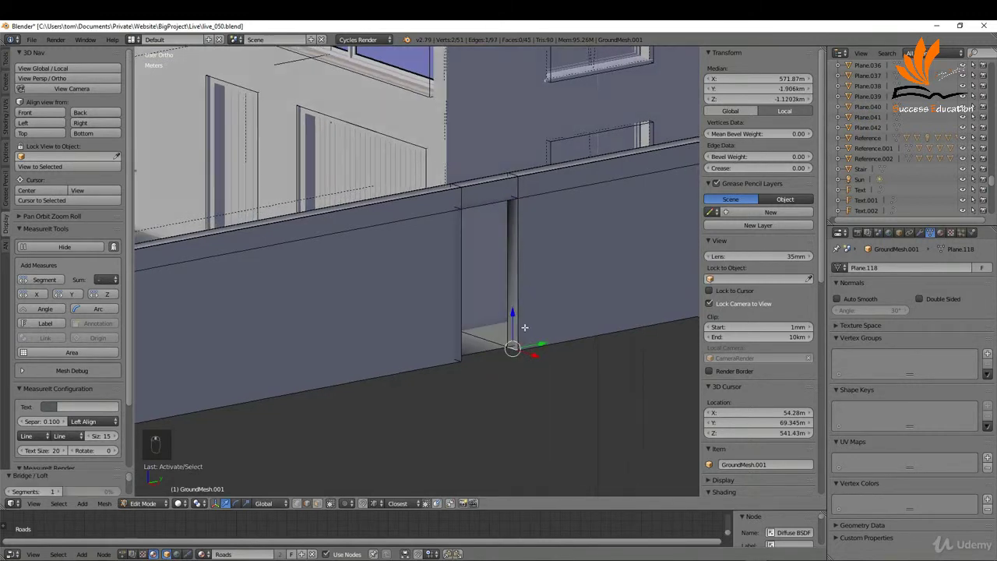
right_click(472, 334, "shift")
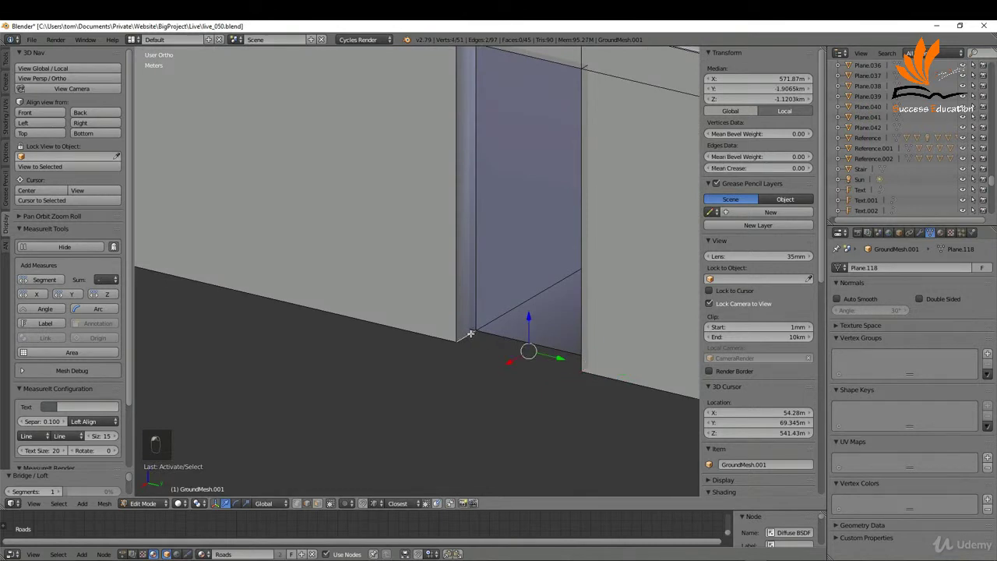
key("shift+s")
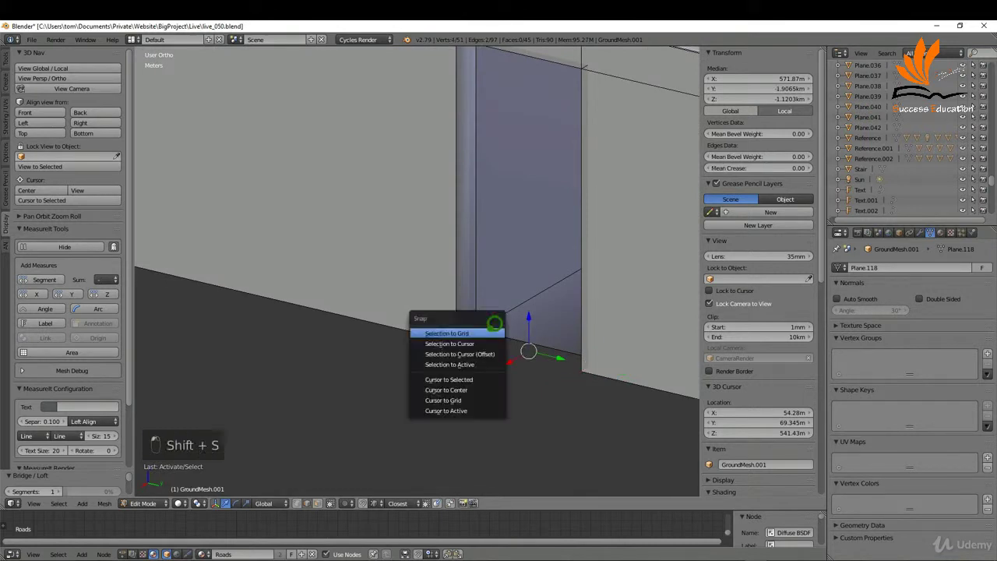
left_click(483, 378)
scroll(483, 343, "down", 2)
key("Tab")
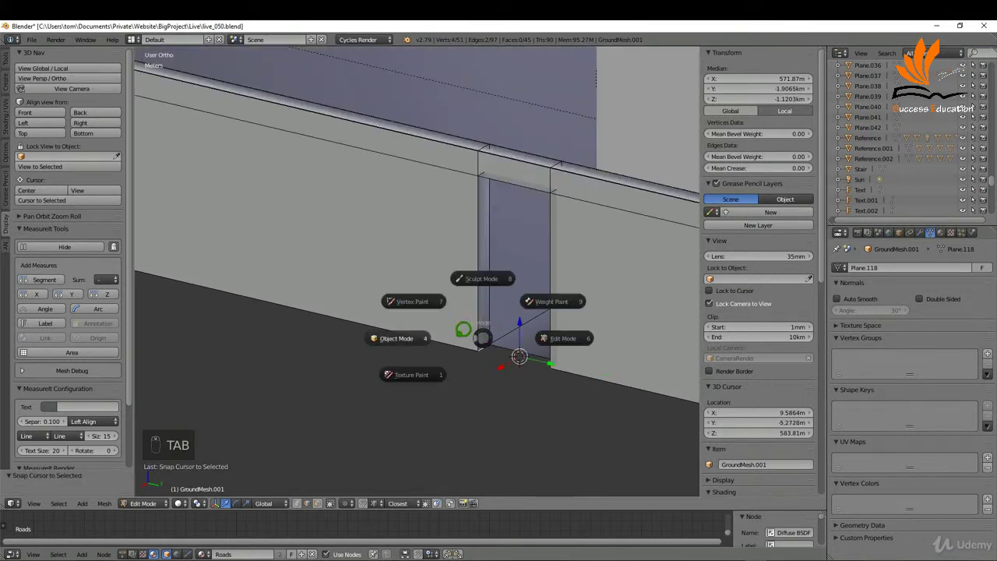
left_click(408, 328)
Set the ground mesh's shading to Flat from the Tools tab
scroll(503, 298, "down", 2)
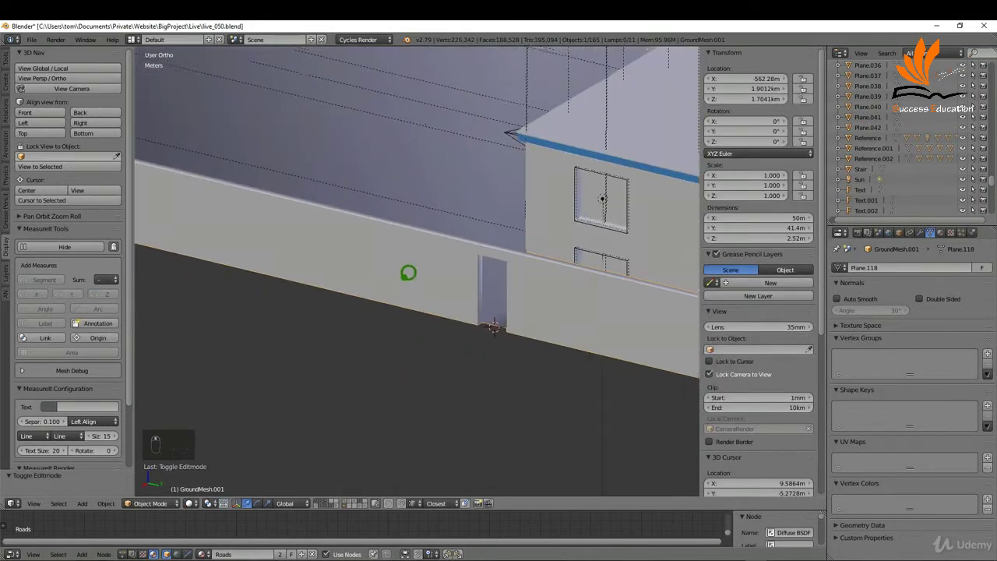
scroll(436, 285, "up", 6)
scroll(452, 291, "down", 4)
middle_click_drag(423, 287, 550, 232)
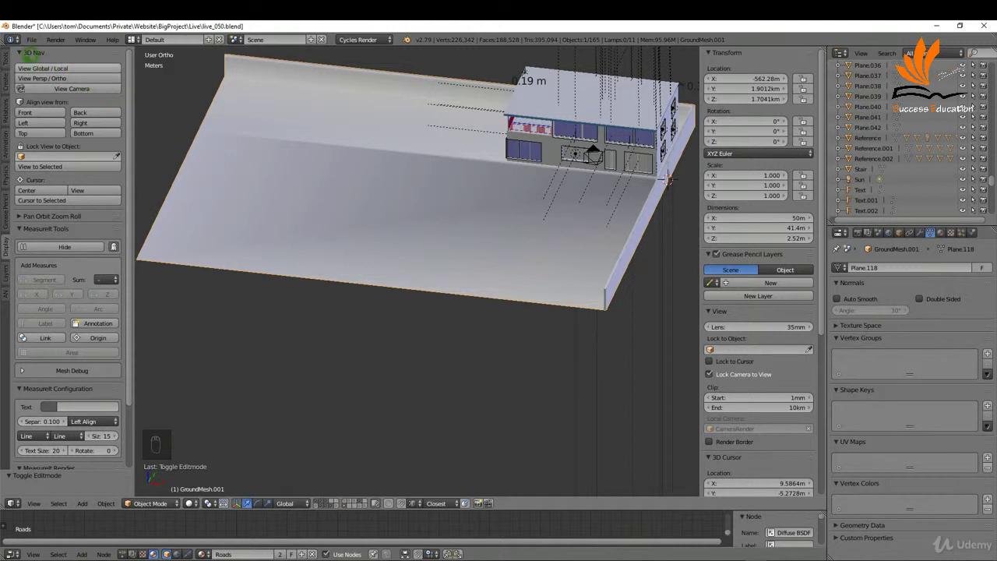
left_click(8, 54)
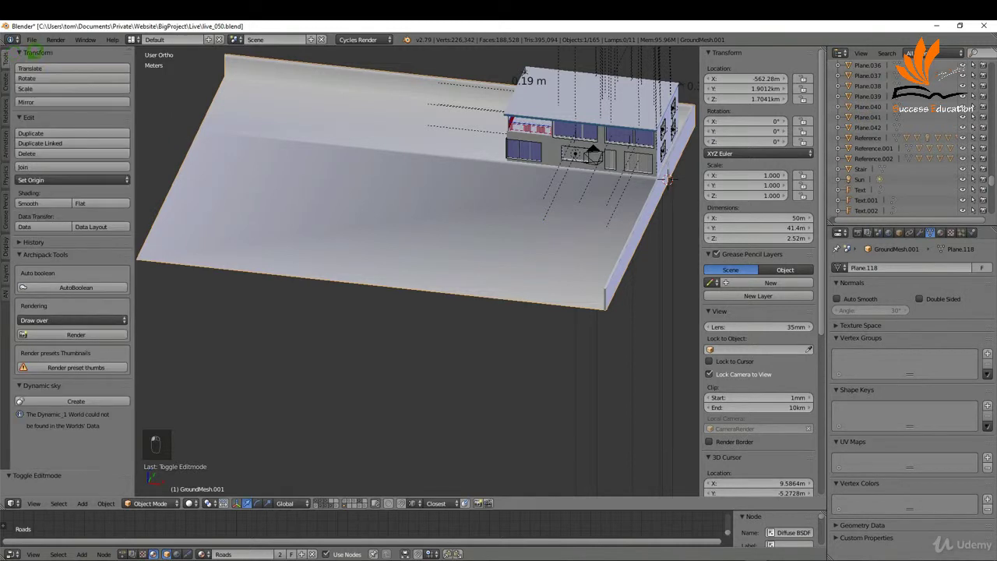
left_click(98, 196)
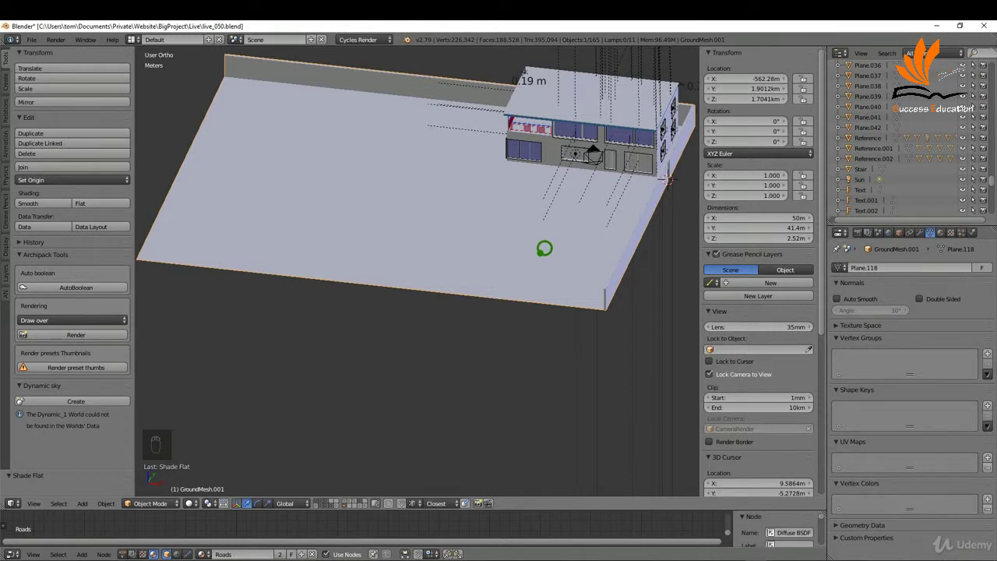
Open the Archipack door preset browser from the Create tab
left_click(7, 76)
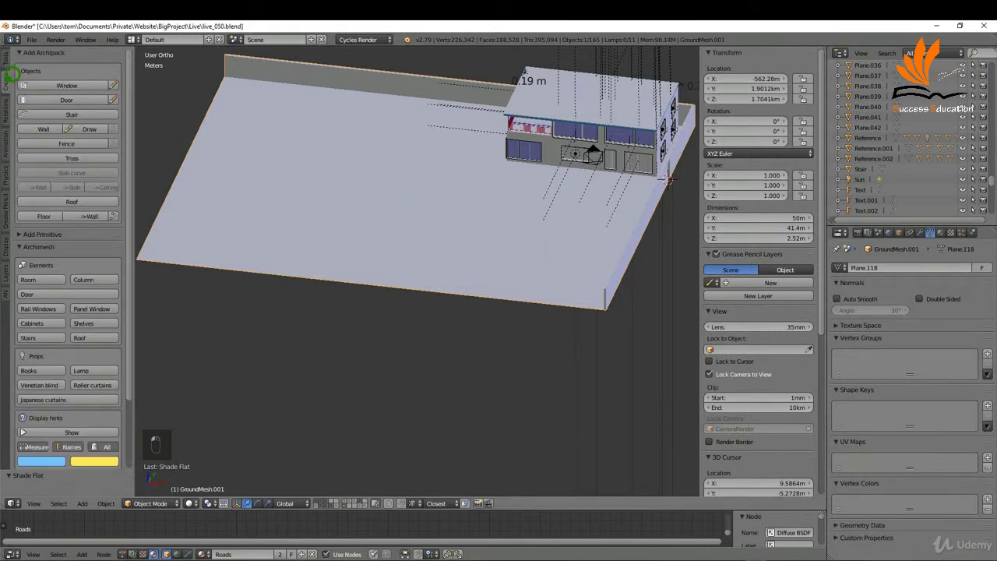
scroll(668, 180, "up", 5)
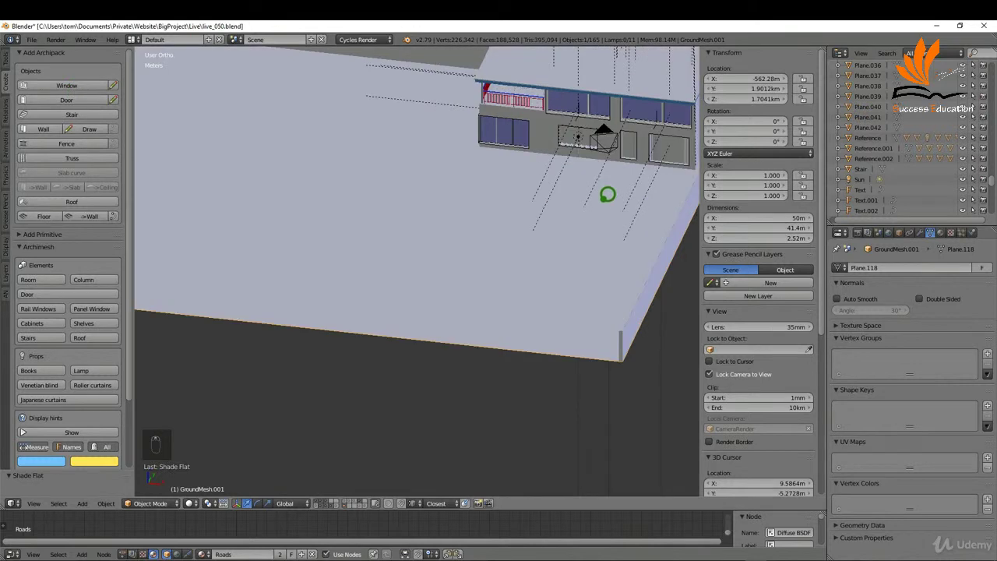
scroll(480, 351, "up", 3)
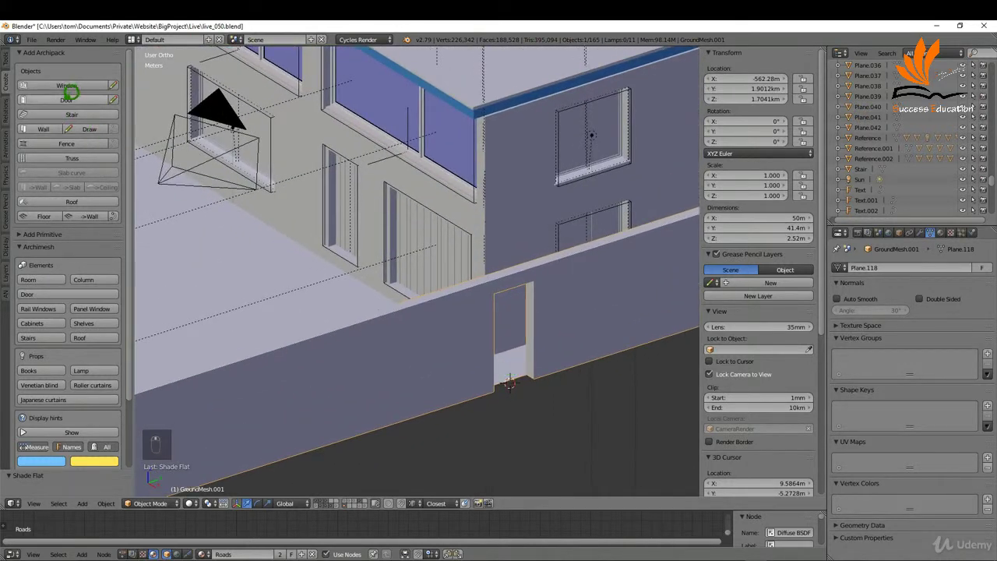
left_click(68, 99)
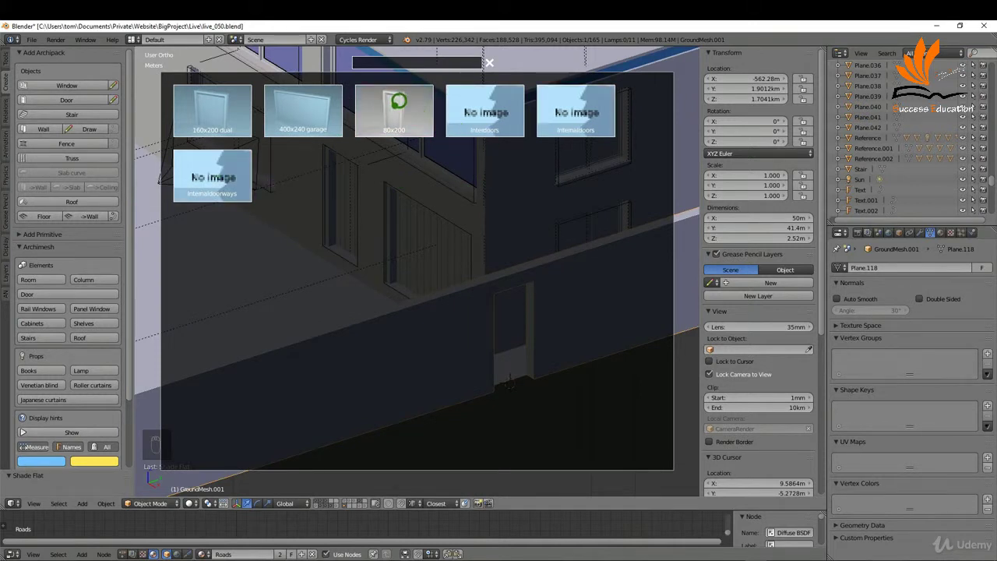
Place an 80x200 Archipack door, then set width 1 m, height 2.2 m and offset 17 cm
left_click(399, 102)
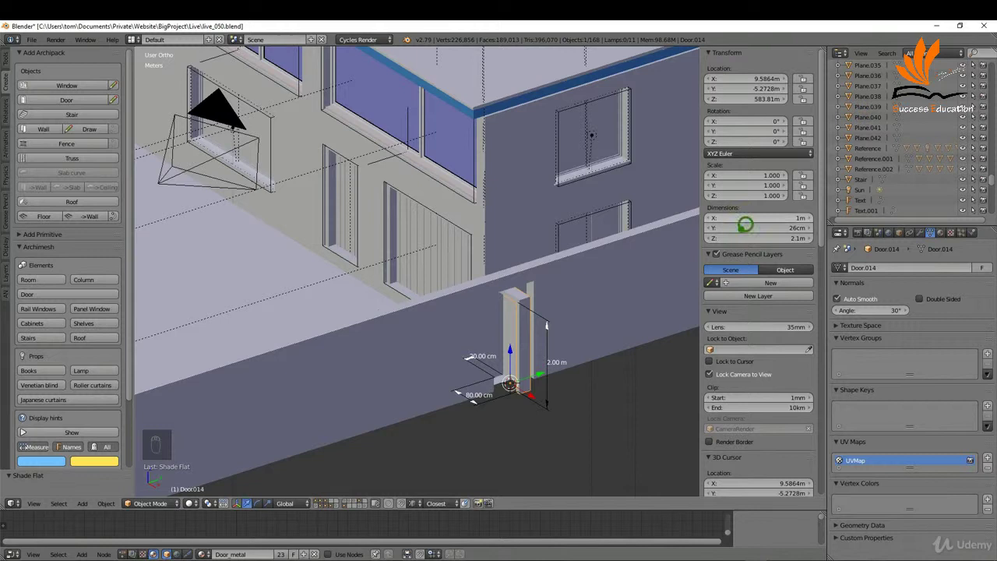
scroll(756, 233, "down", 5)
scroll(759, 240, "down", 10)
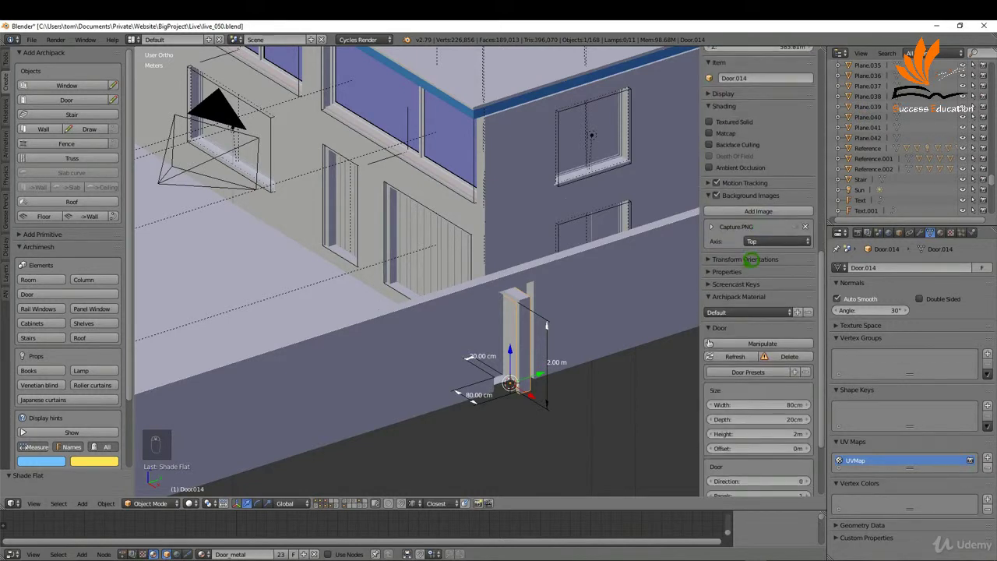
left_click(760, 300)
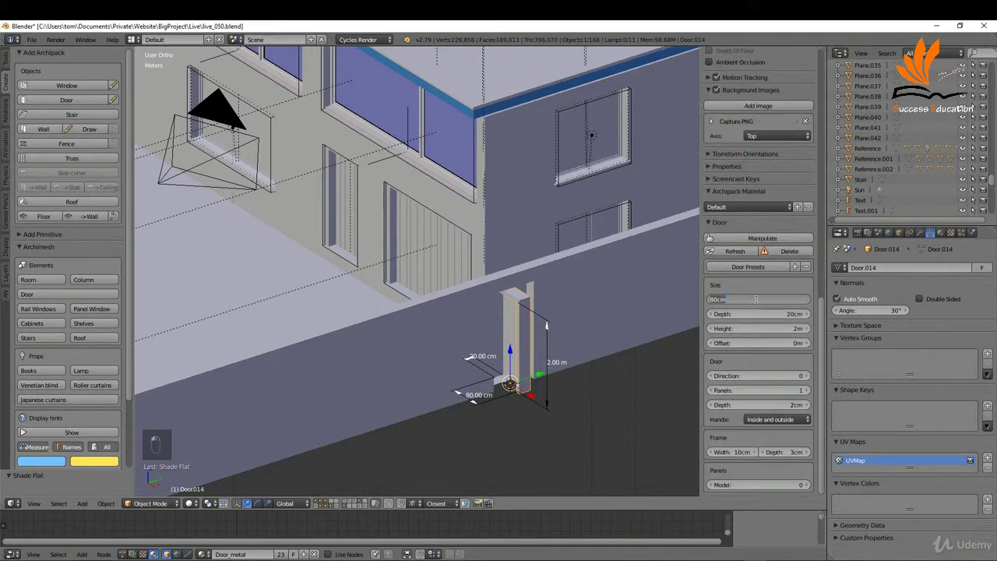
type("1")
key("Tab")
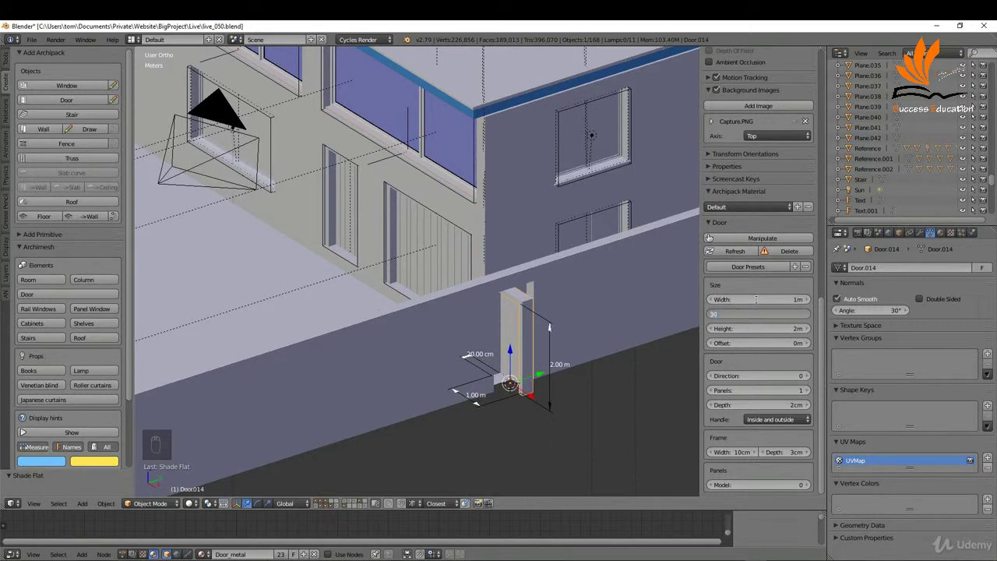
key("Tab")
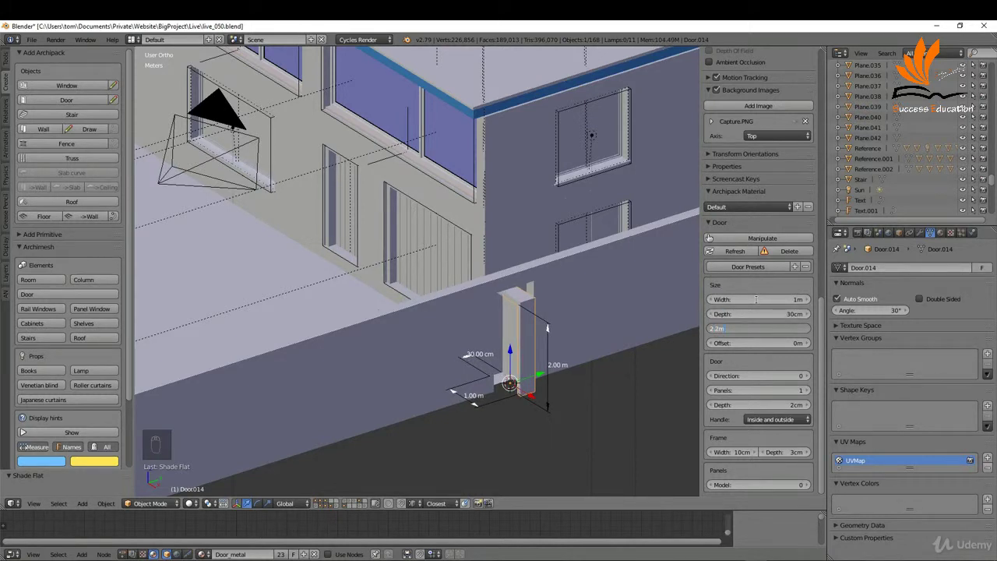
type("2.2m")
key("Tab")
type("17")
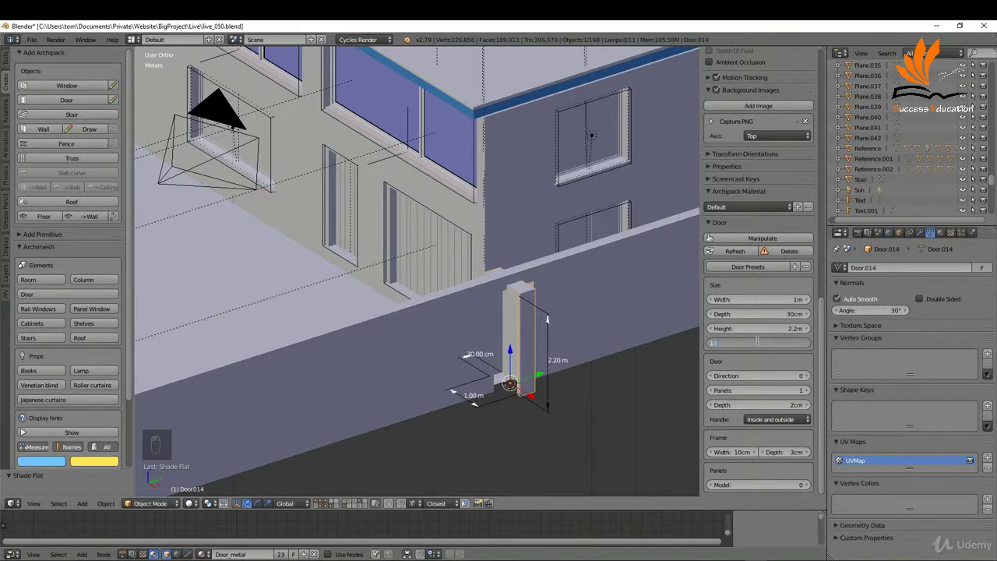
type("cm")
left_click(786, 366)
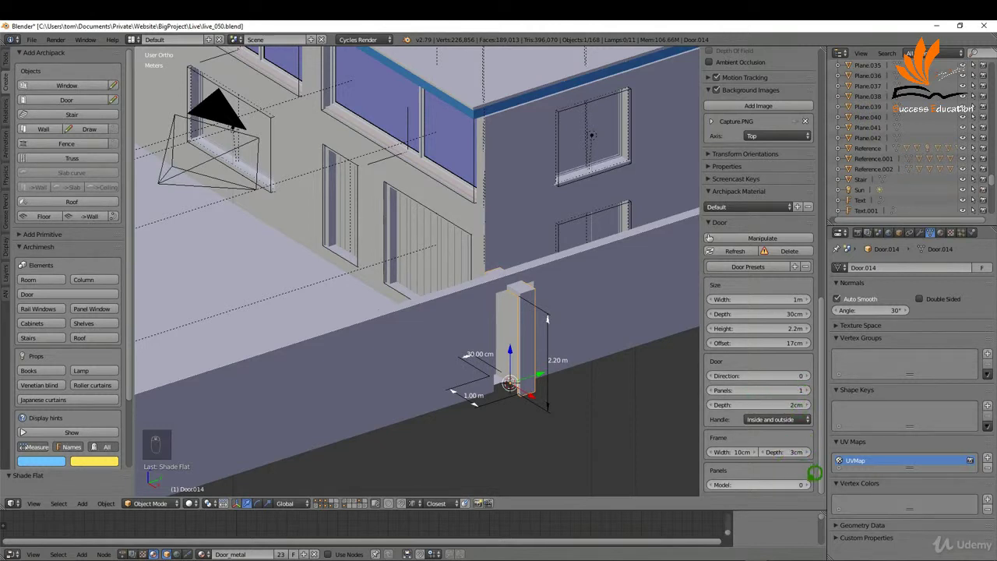
Set the door to panel model 1 with 6 horizontal panels, 1 cm spacing and a 1 mm border
left_click(810, 483)
scroll(812, 477, "down", 3)
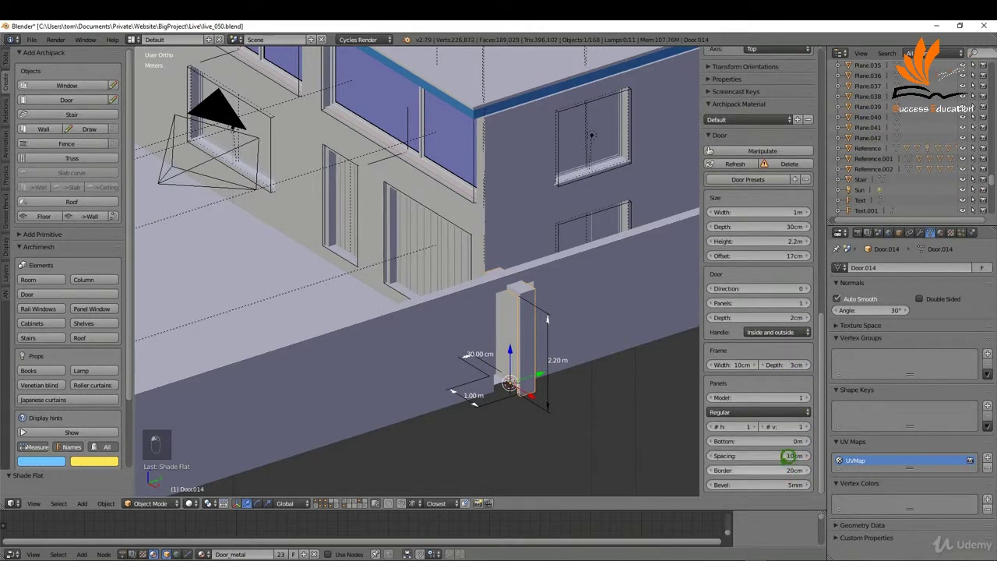
left_click(756, 426)
type("6")
key("Return")
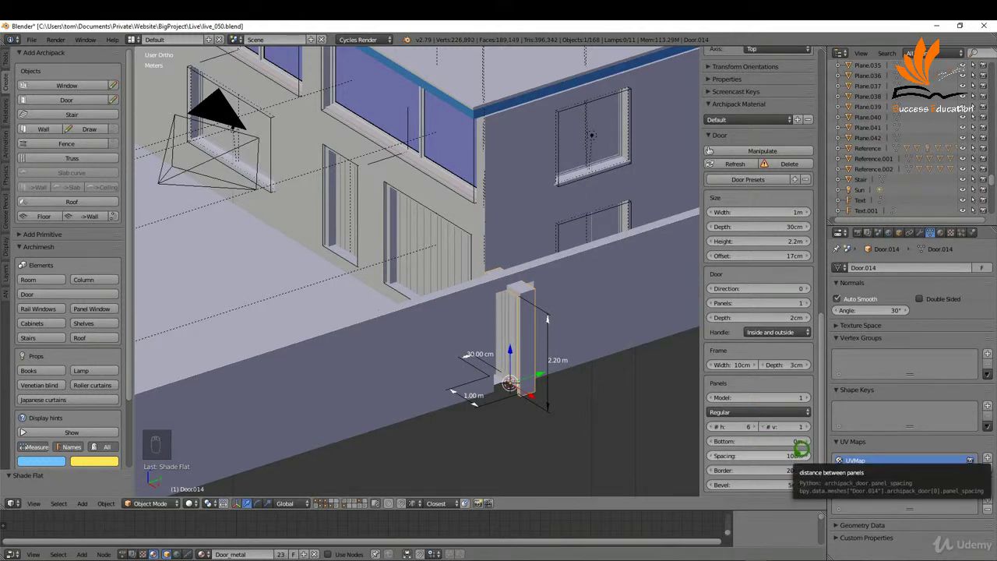
left_click(796, 457)
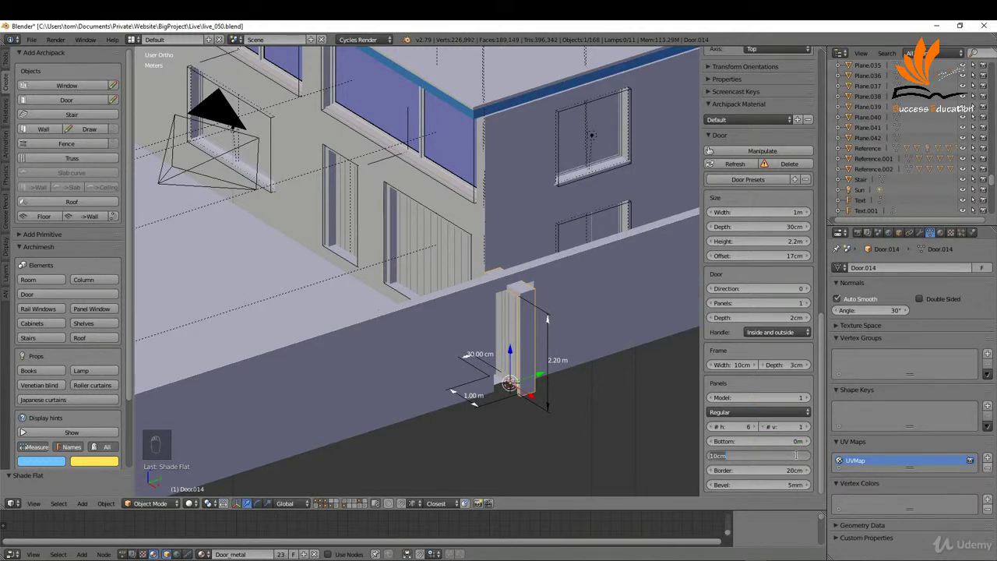
key("Tab")
type("1mm")
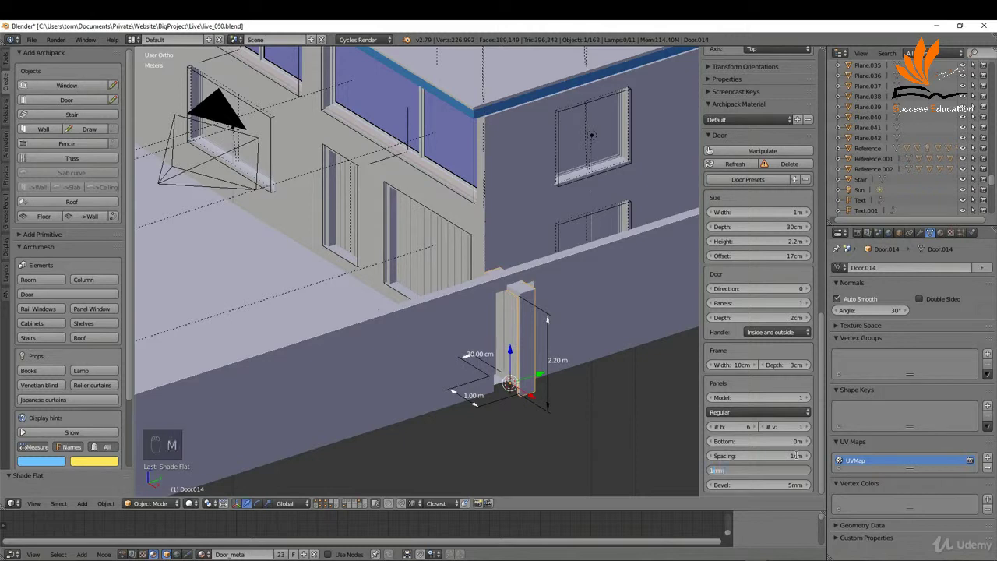
key("Return")
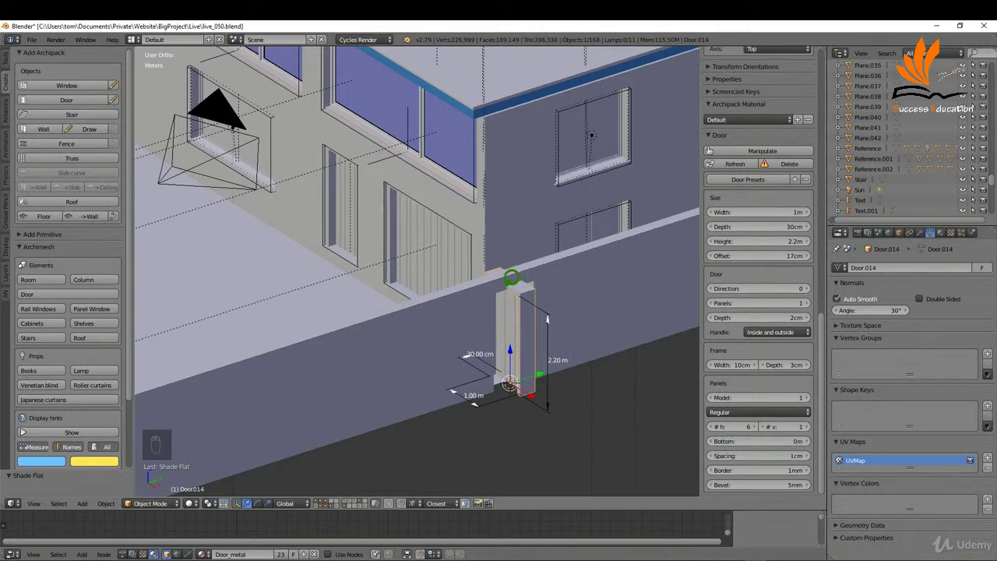
Zoom and orbit the viewport to inspect the newly paneled door
scroll(514, 296, "up", 5)
scroll(514, 296, "down", 5)
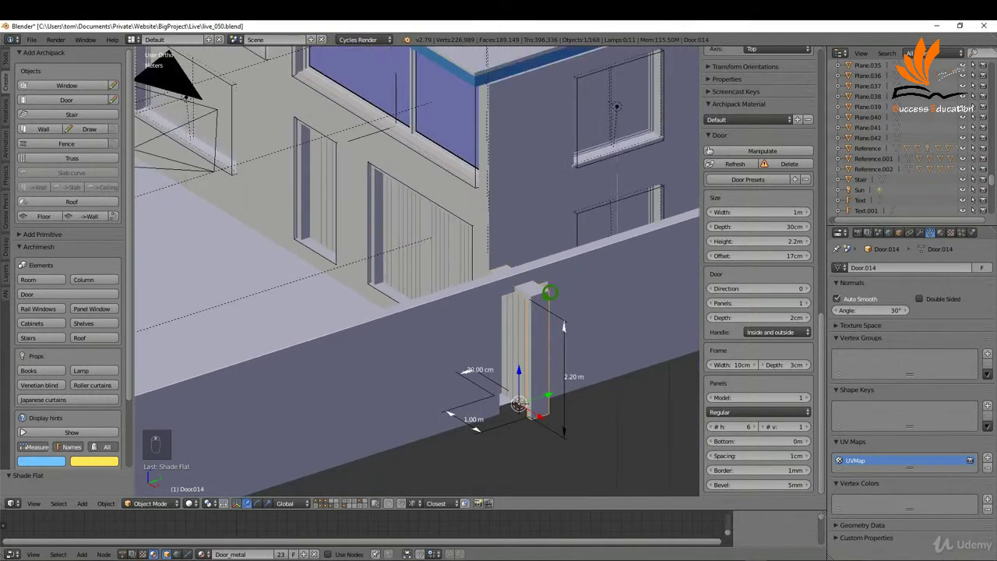
scroll(514, 296, "up", 1)
mouse_move(514, 296)
middle_mouse_down()
mouse_move(483, 281)
mouse_move(506, 292)
middle_mouse_up()
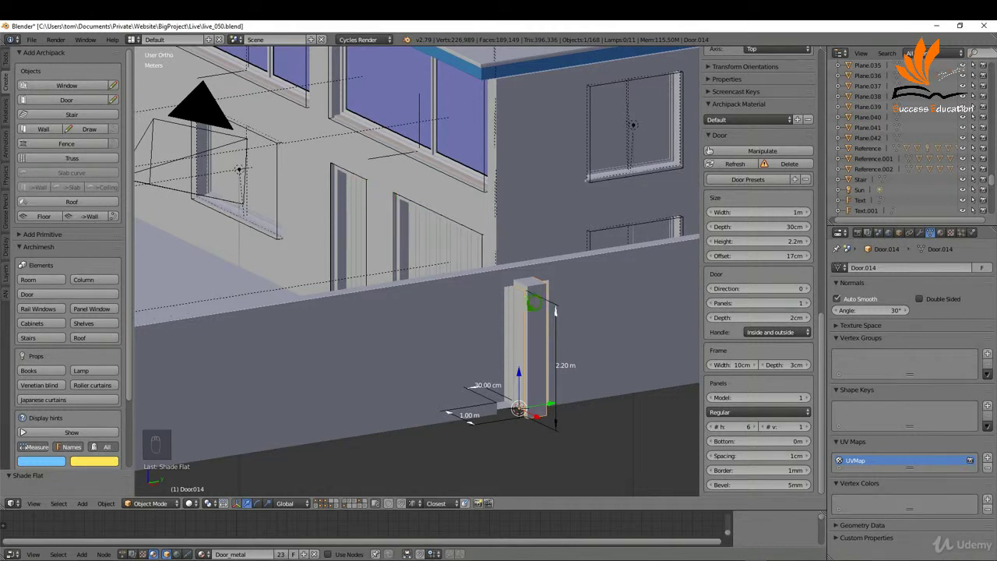
Transfer UV maps and timber materials from the existing door onto the new door
right_click(344, 186)
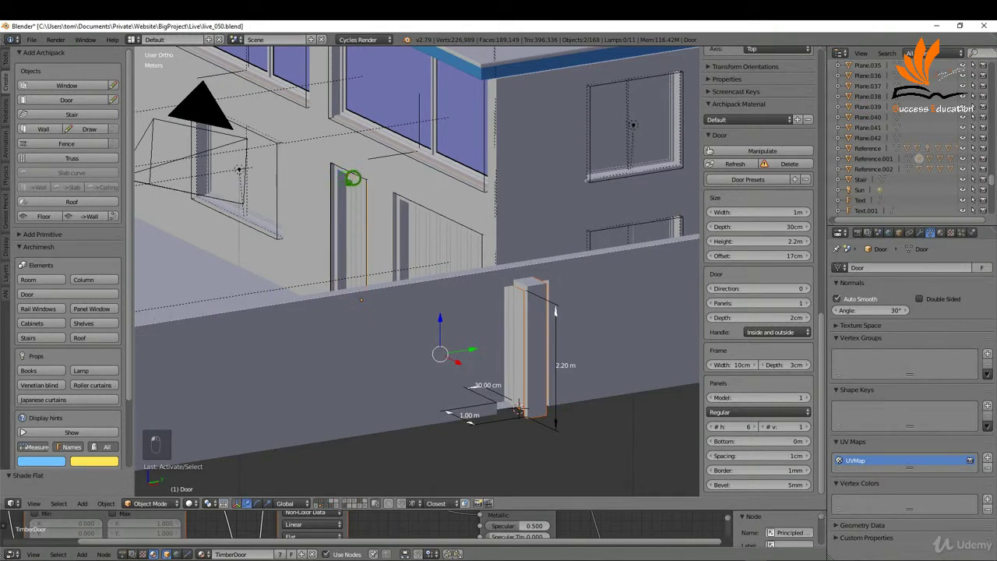
key("ctrl+l")
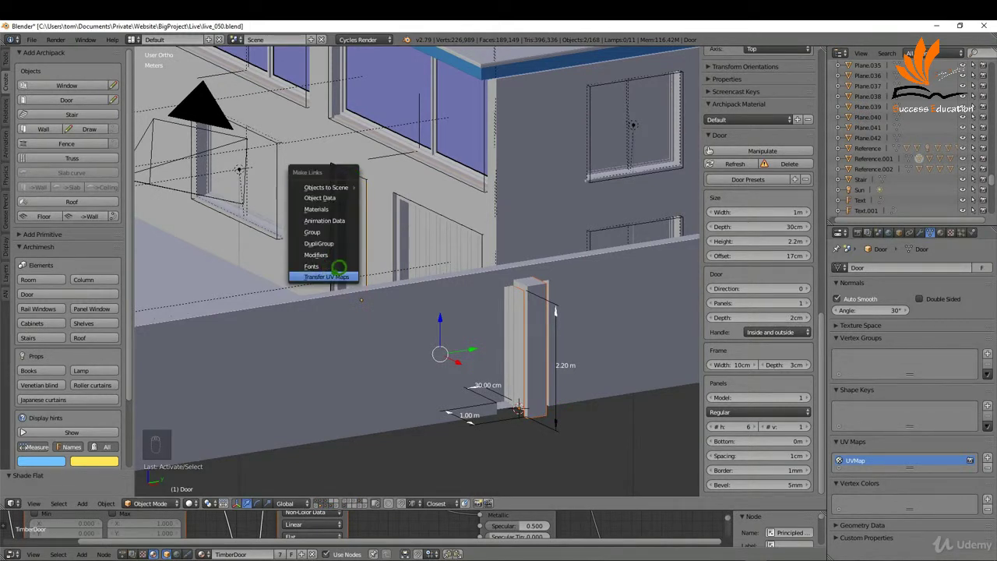
left_click(337, 276)
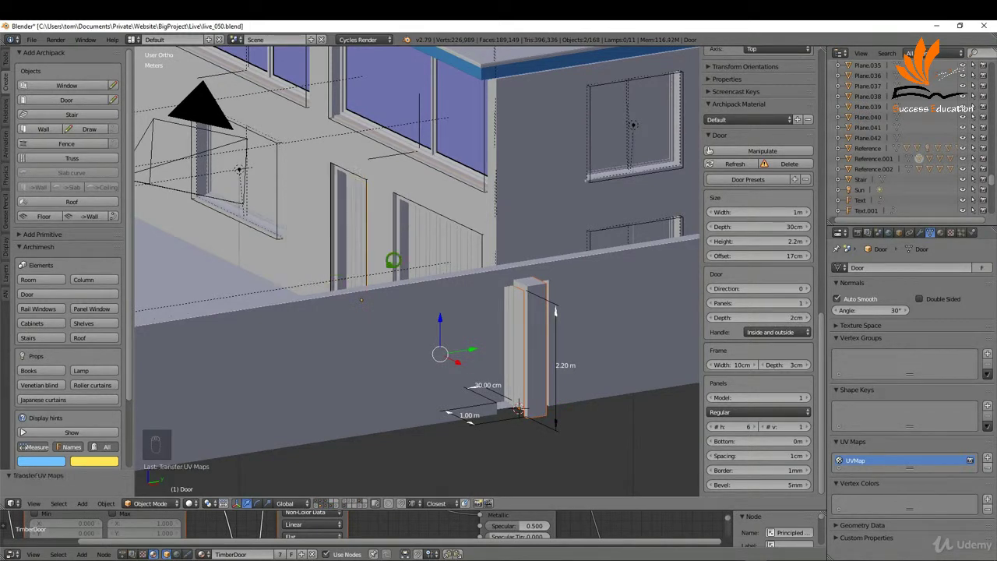
key("ctrl+l")
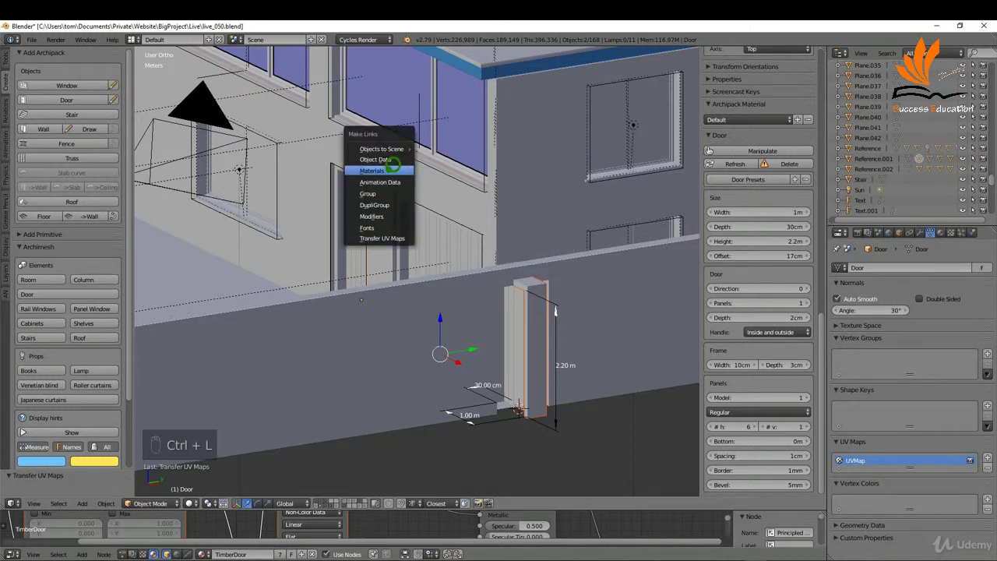
left_click(374, 171)
Transfer UV maps and timber materials from the original Panel onto Panel.014, then reselect Door.014
right_click(519, 298)
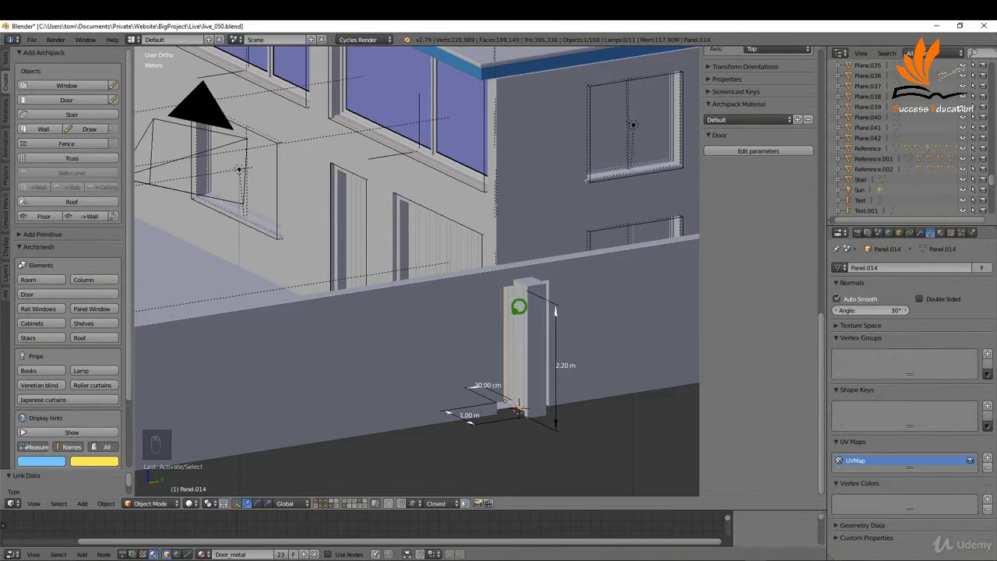
right_click(363, 209)
key("ctrl+l")
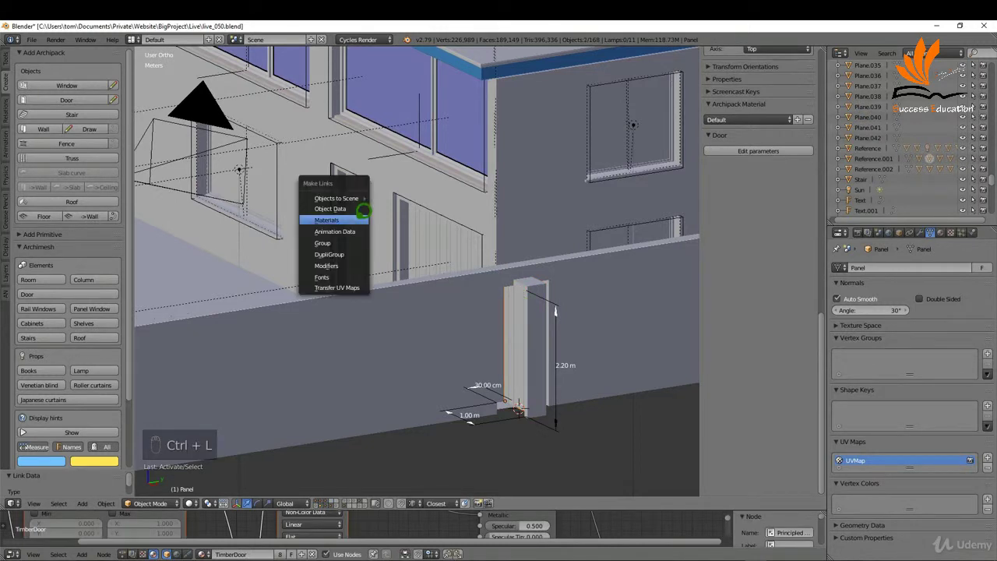
left_click(337, 279)
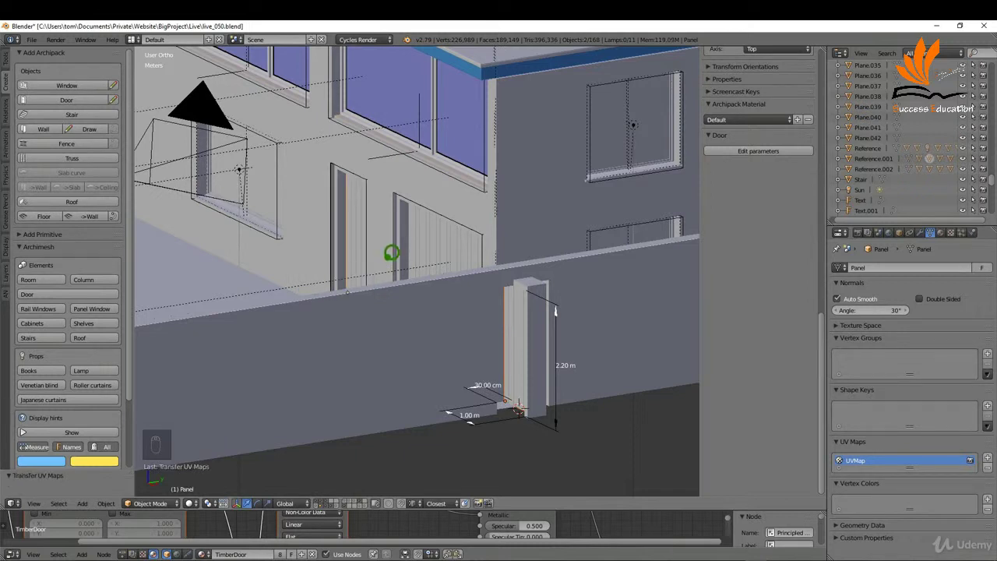
key("ctrl+l")
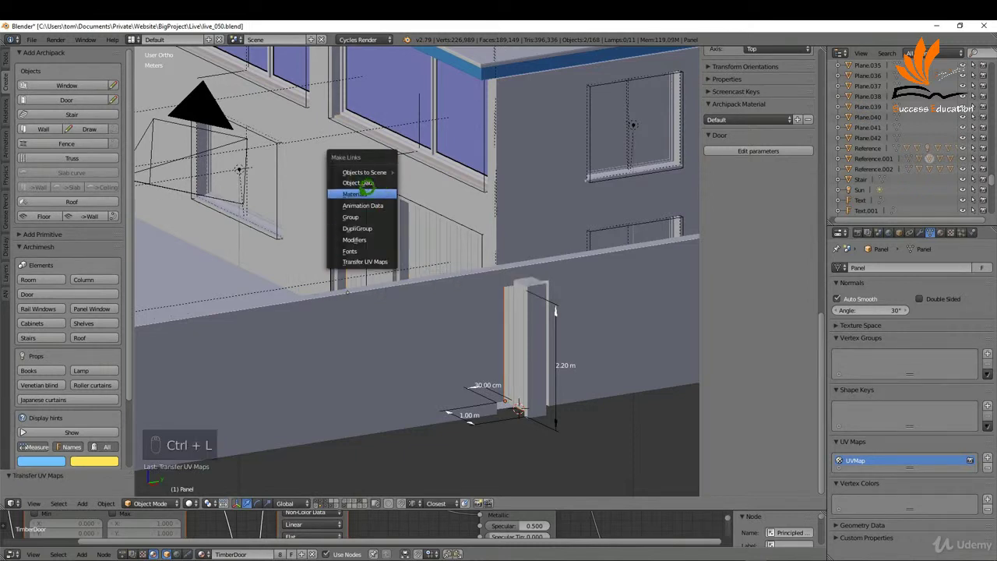
left_click(360, 194)
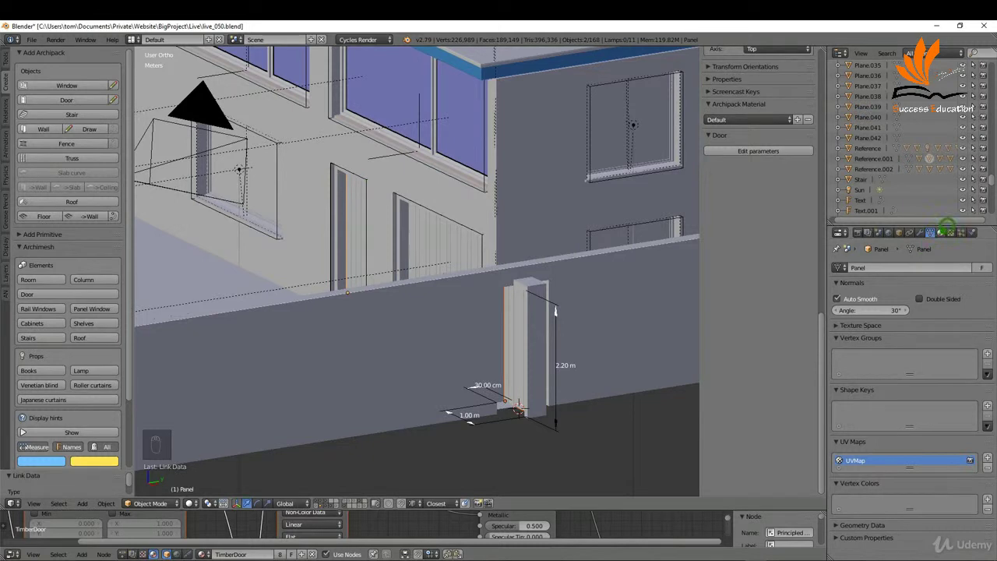
left_click(947, 229)
right_click(545, 323)
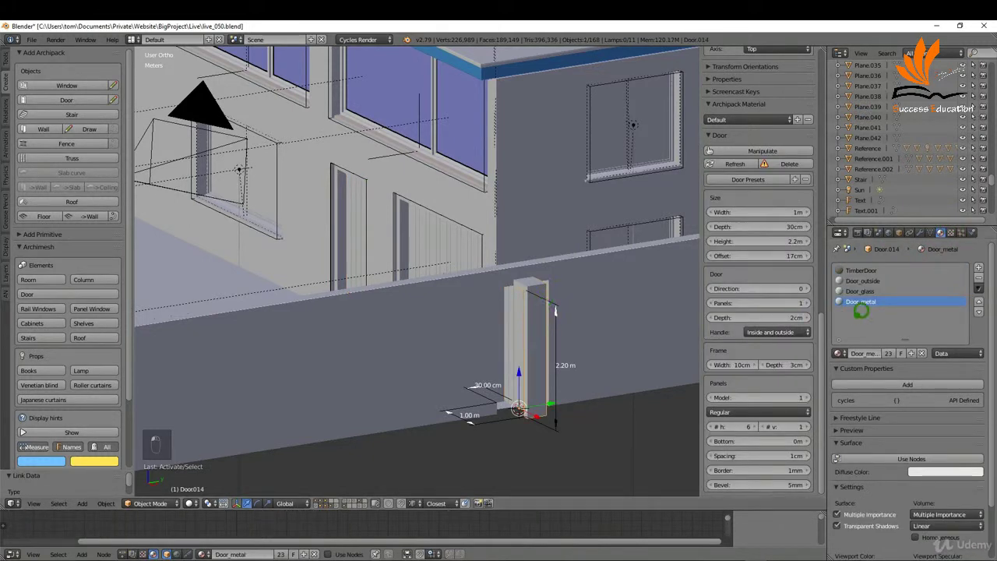
Remove the Door_metal, Door_glass and Door_outside slots from Door.014 and Panel.014, keeping only TimberDoor
left_click(978, 277)
left_click(978, 277)
left_click(979, 277)
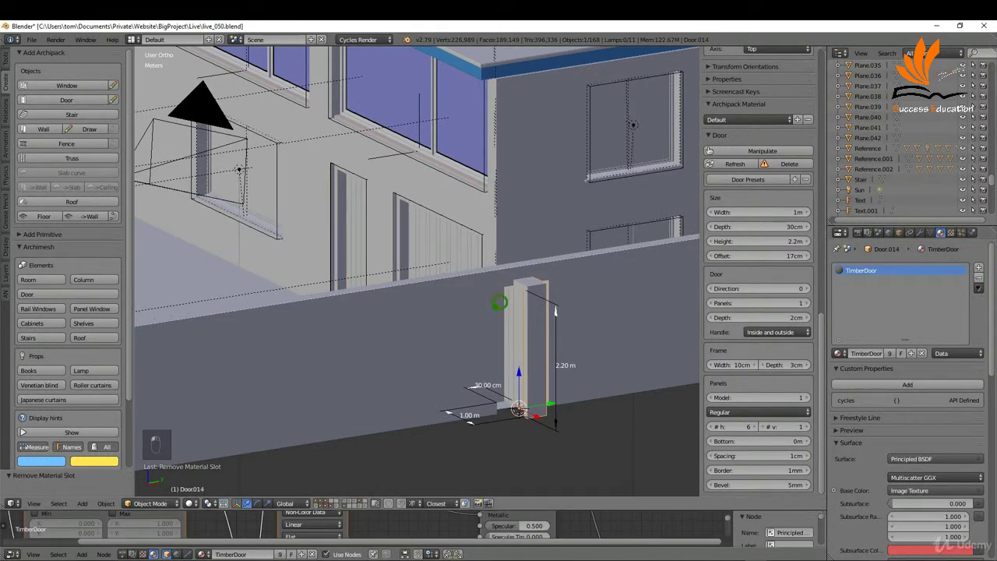
right_click(514, 304)
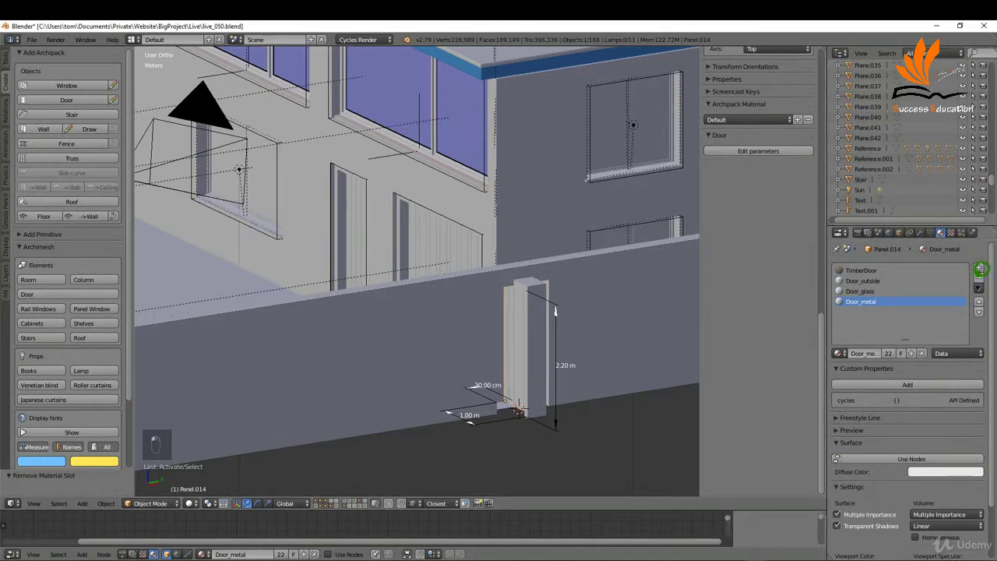
left_click(978, 277)
left_click(978, 278)
left_click(978, 277)
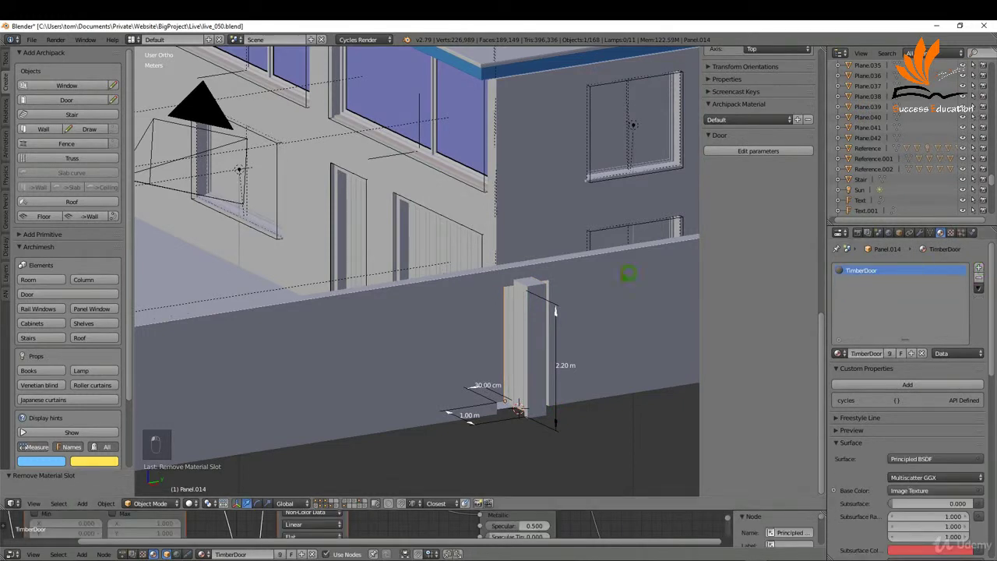
Rotate Door.014 by 90° so it sits in the wall opening
left_click(709, 150)
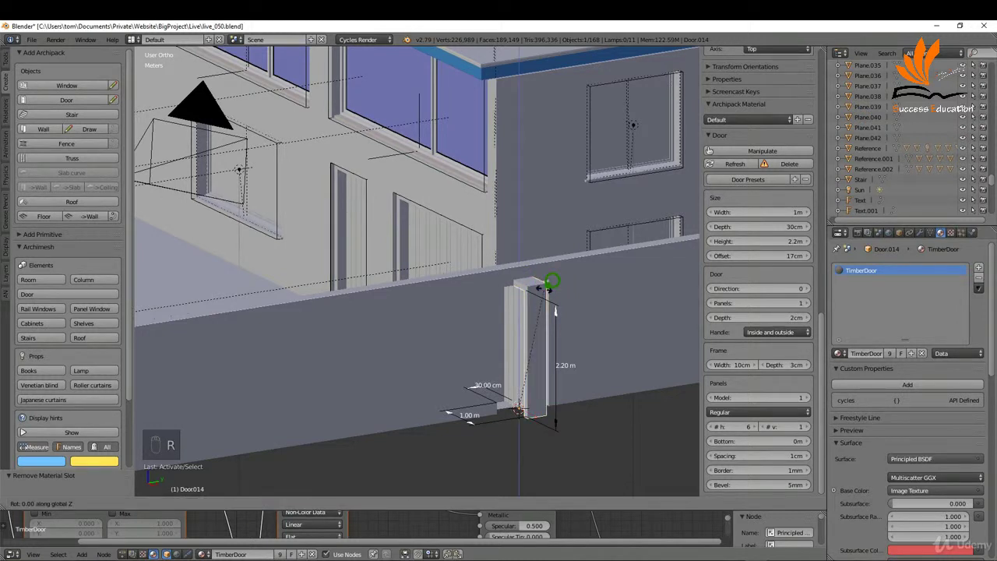
type("r90")
key("Return")
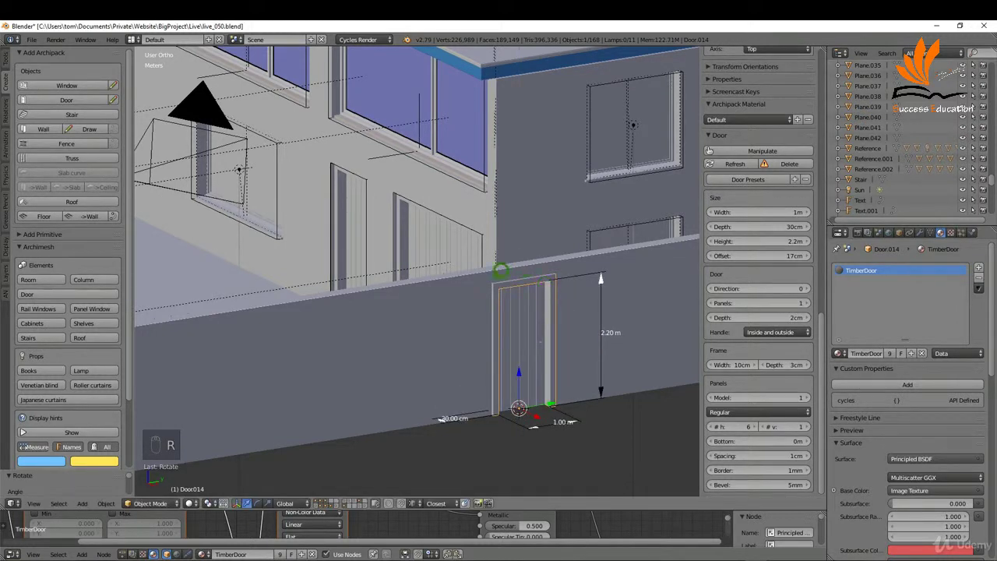
Select GroundMesh.001 and switch it into Edit Mode
right_click(474, 285)
key("Tab")
left_click(525, 293)
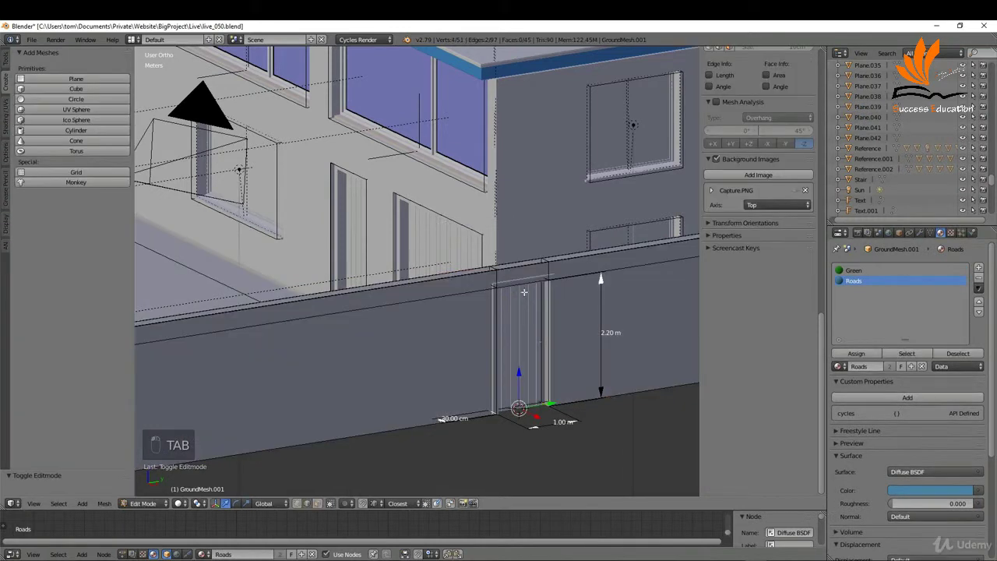
Select the curb's top edge from the right-side view in wireframe shading
scroll(525, 292, "up", 3)
right_click(520, 285, "alt")
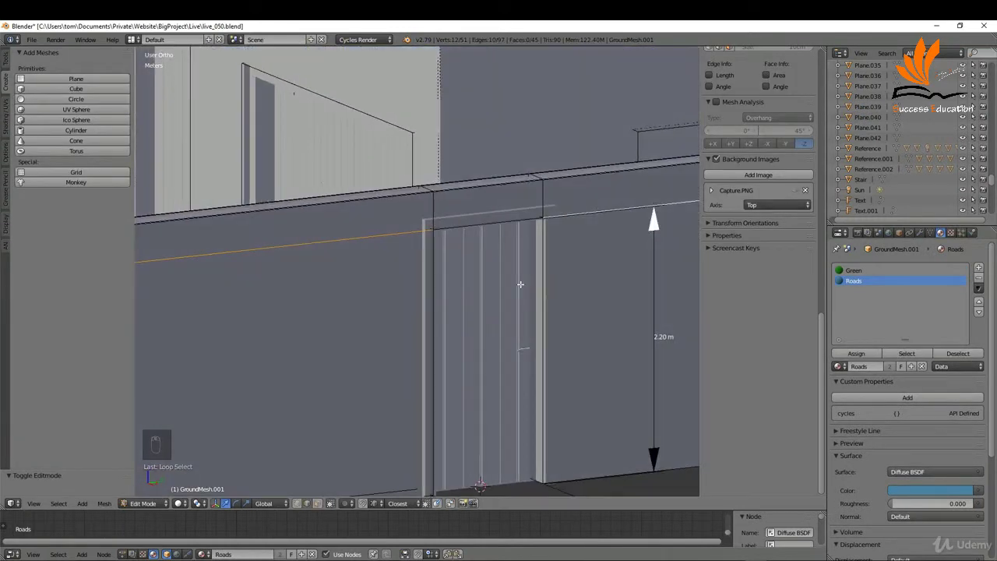
key("KP_3")
key("z")
left_click(647, 310)
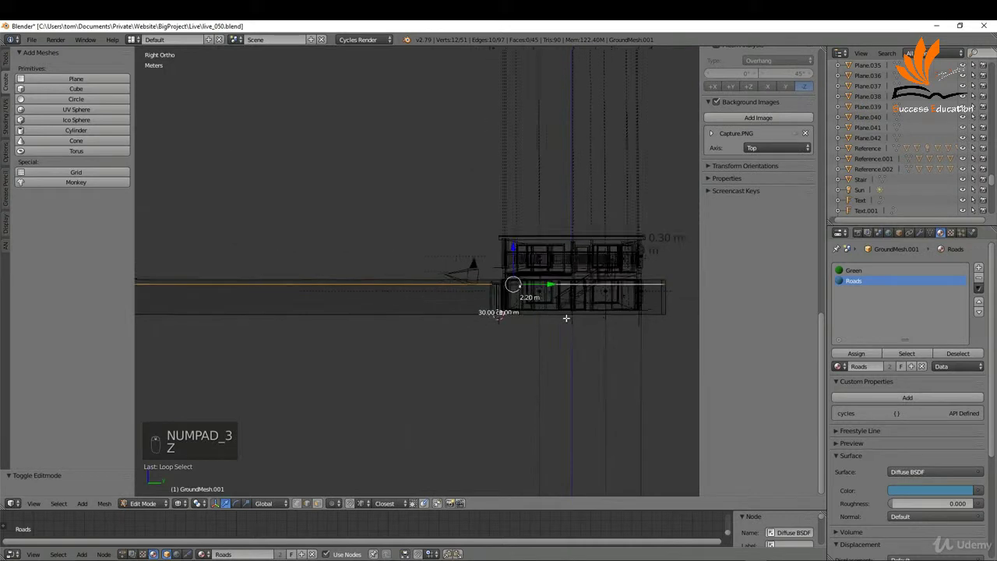
scroll(567, 318, "down", 2)
key("b")
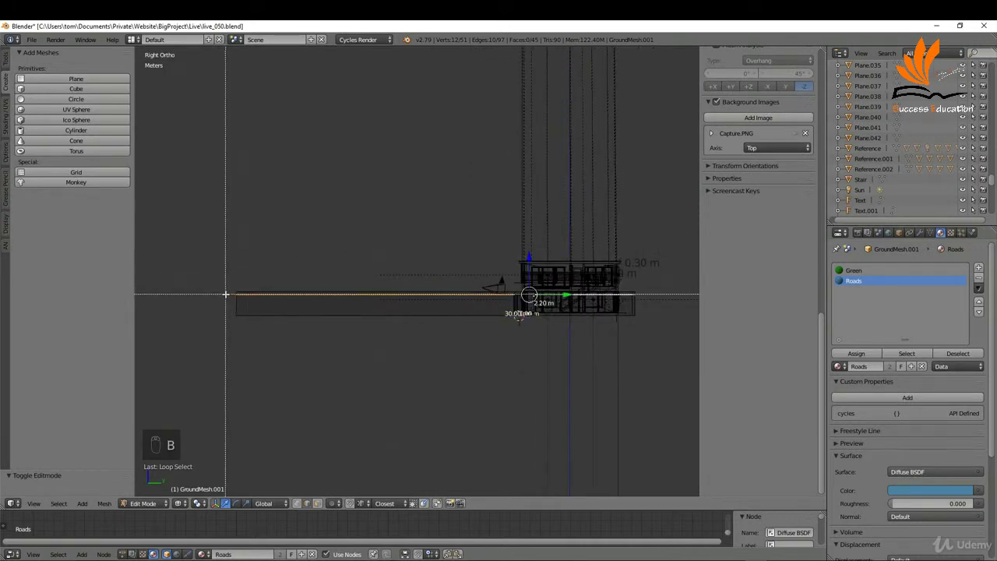
left_click_drag(225, 294, 635, 297)
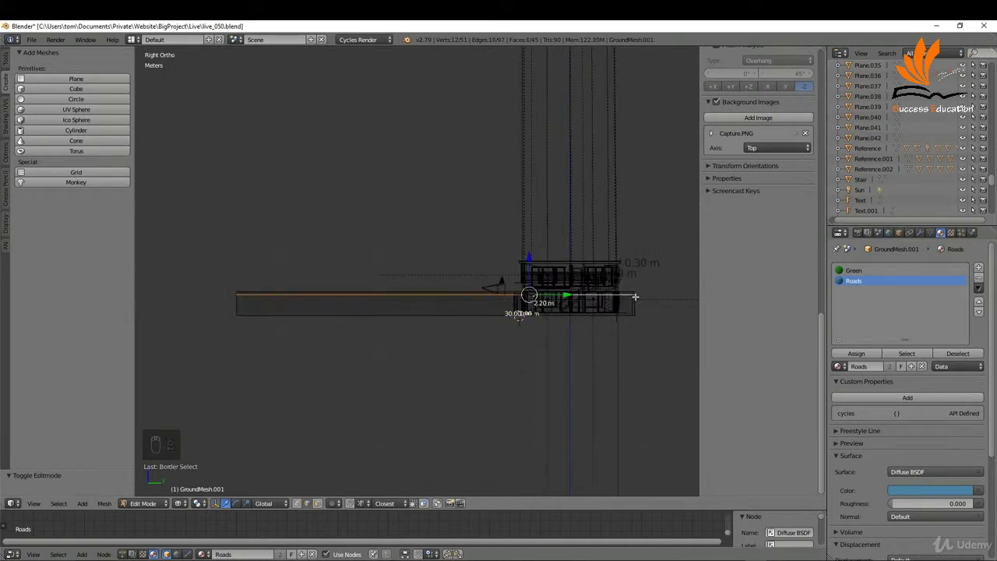
scroll(546, 306, "up", 6)
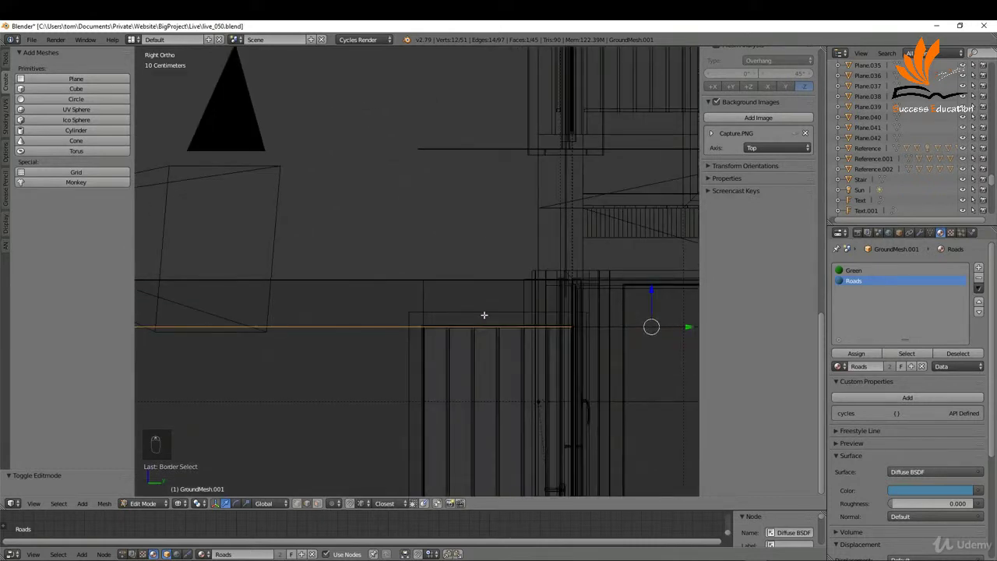
Move the curb's top edge 6.653 cm along Z, then return to Solid shading and Object Mode
key("g")
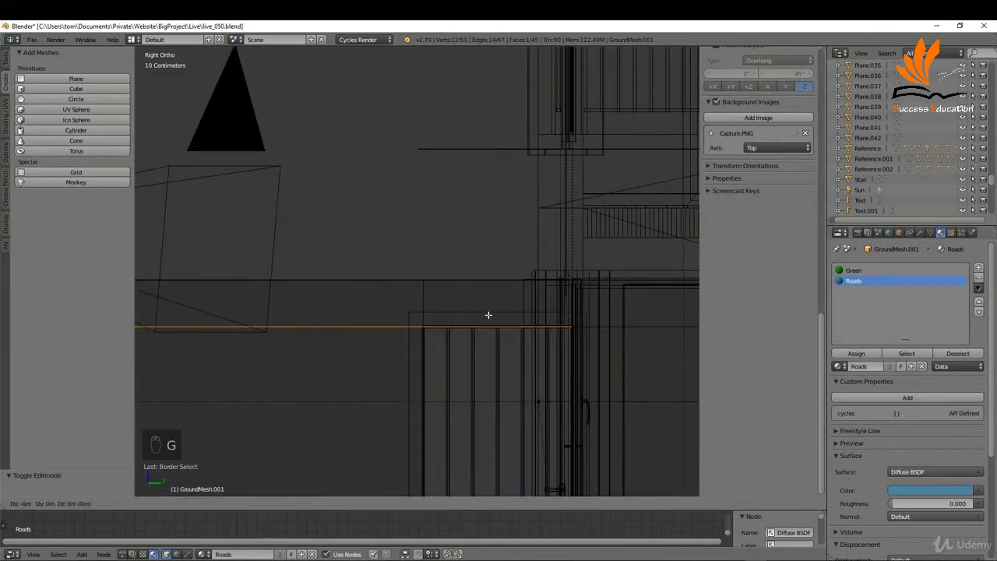
key("z")
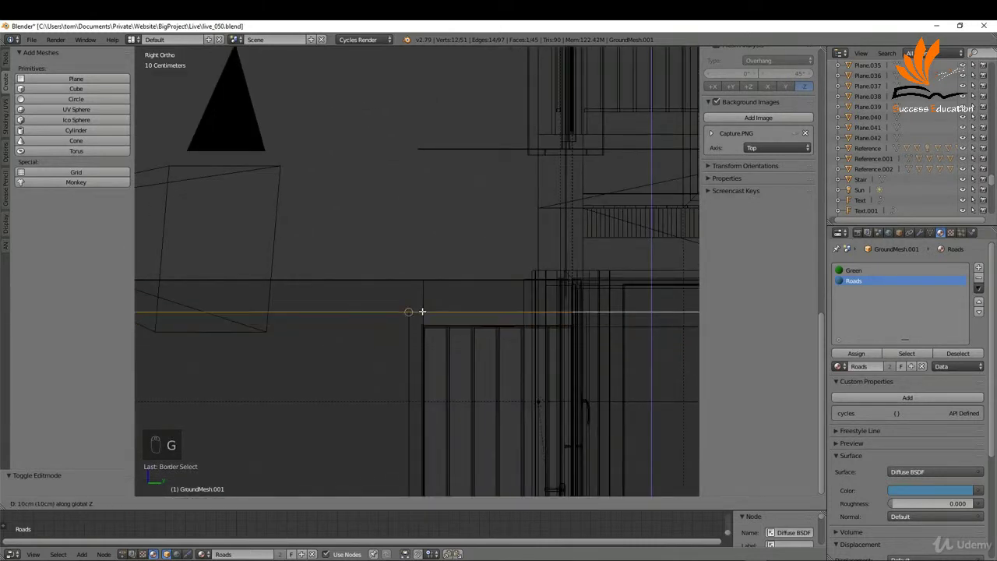
left_click(384, 303)
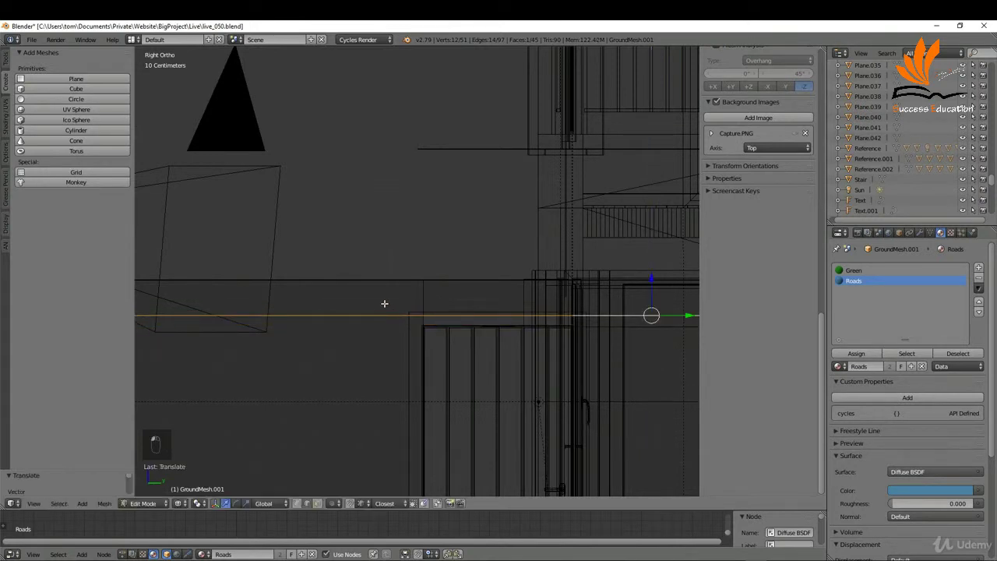
key("z")
left_click(483, 362)
scroll(472, 310, "down", 4)
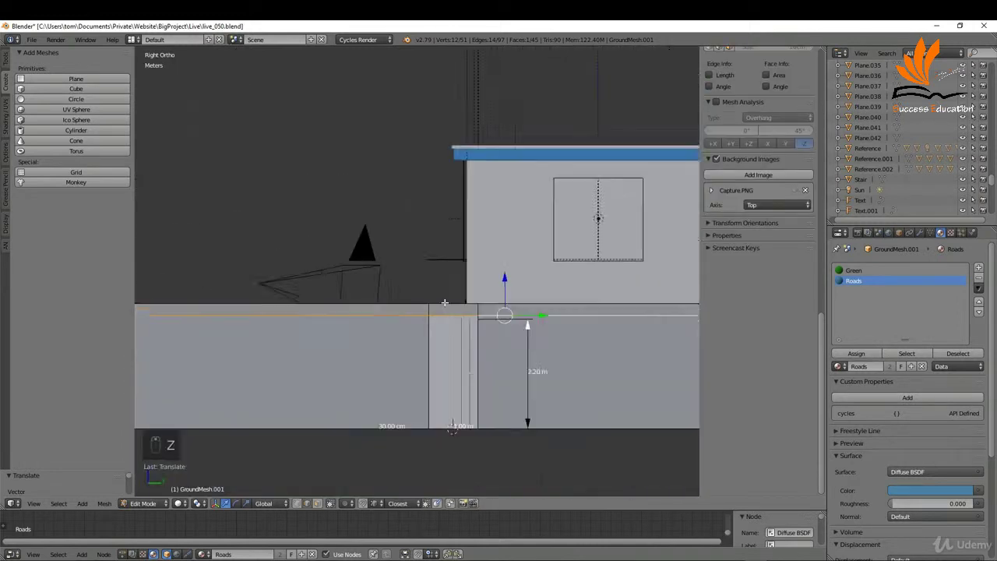
middle_click_drag(472, 309, 500, 328)
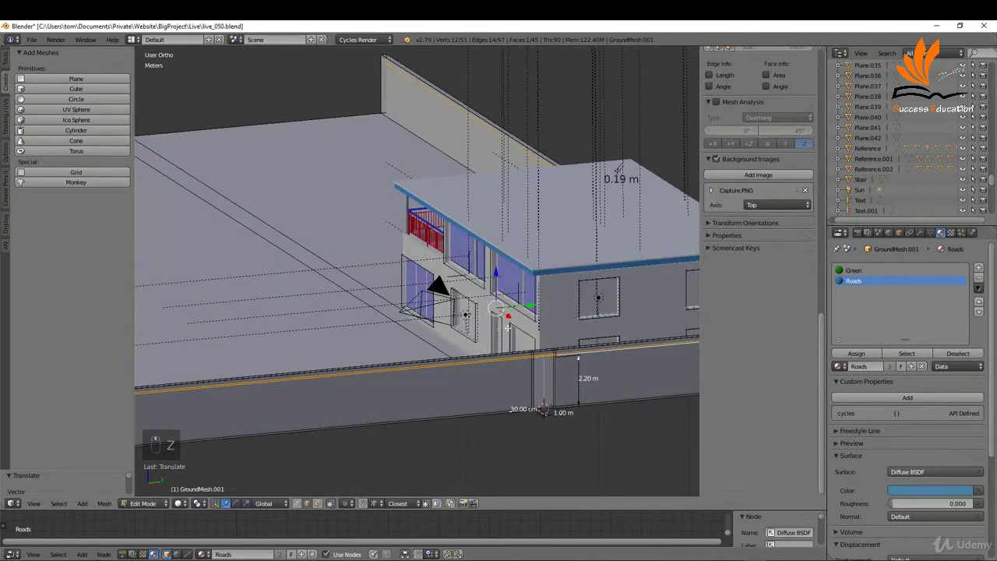
key("Tab")
left_click(444, 318)
scroll(561, 367, "up", 3)
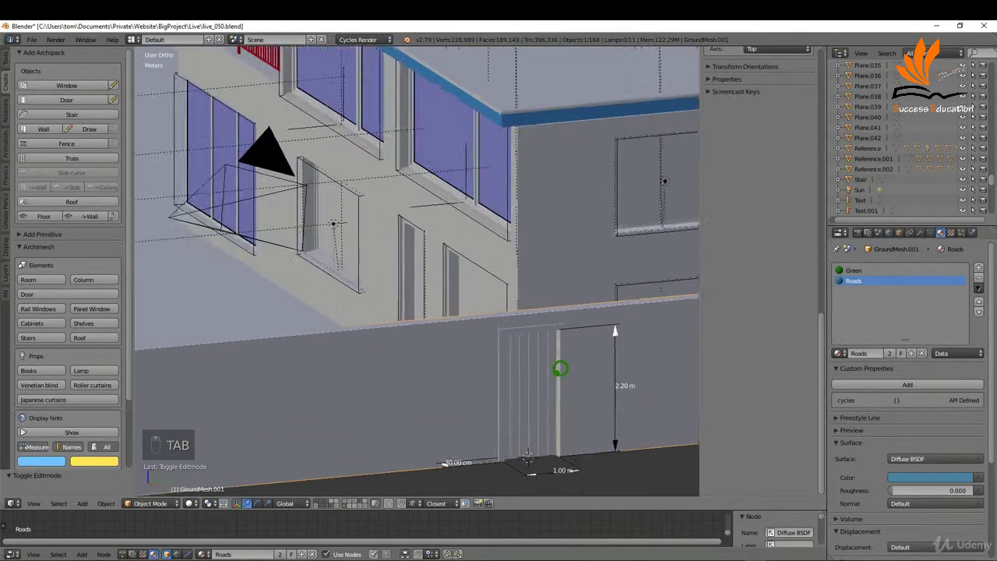
Center the door, view through the scene camera, preview Rendered shading, then return to Solid
scroll(561, 368, "up", 1)
middle_click_drag(539, 369, 504, 323, "shift")
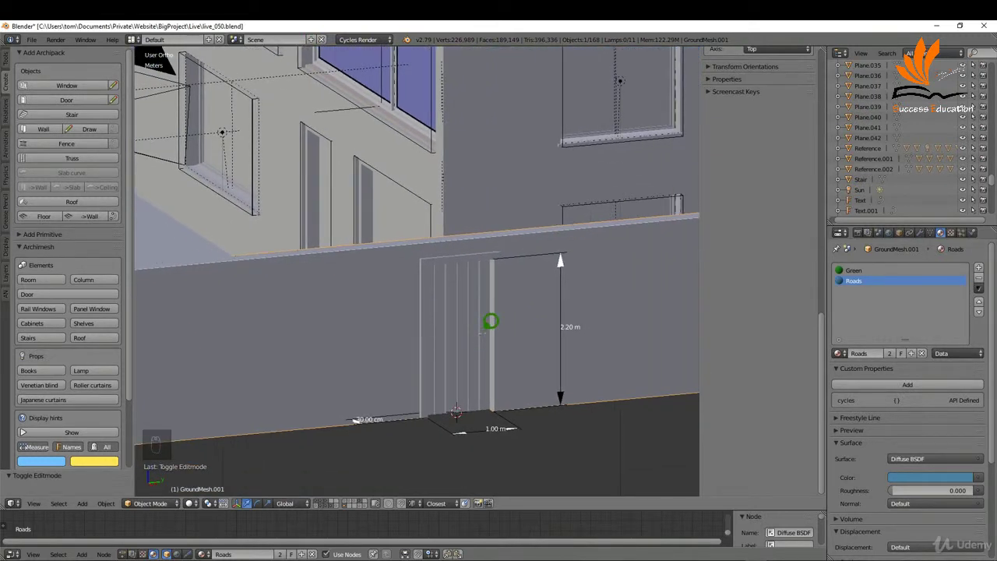
key("KP_0")
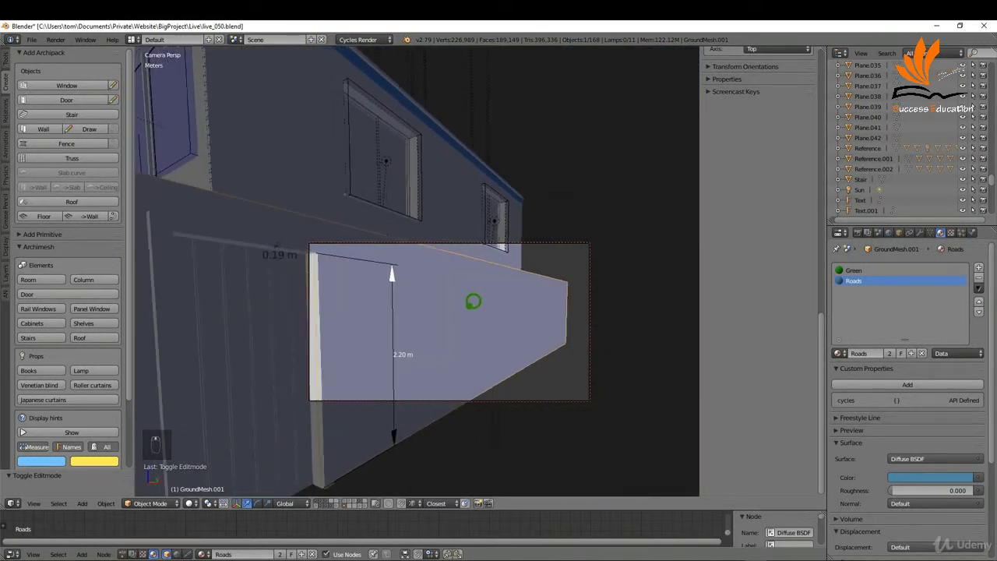
key("z")
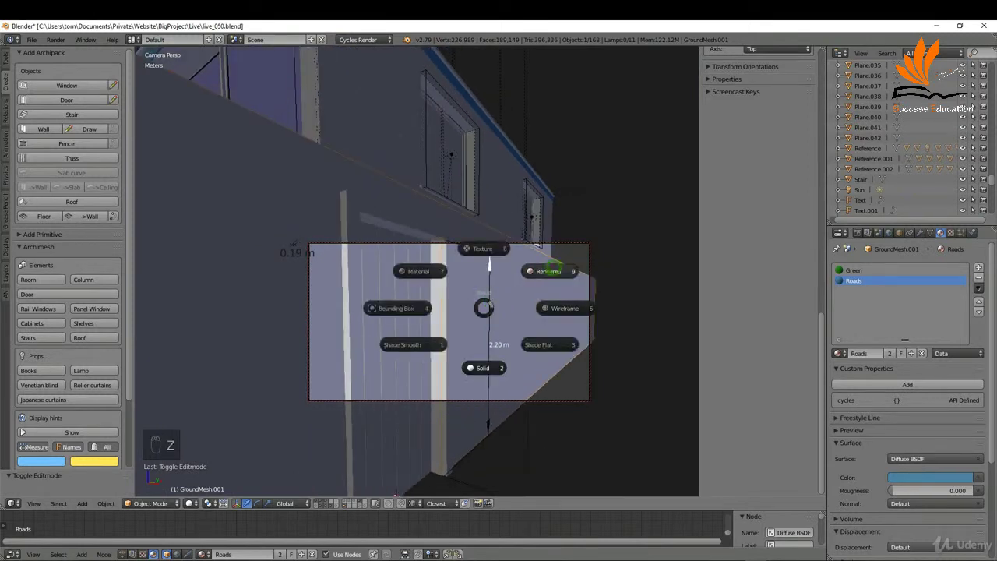
left_click(552, 270)
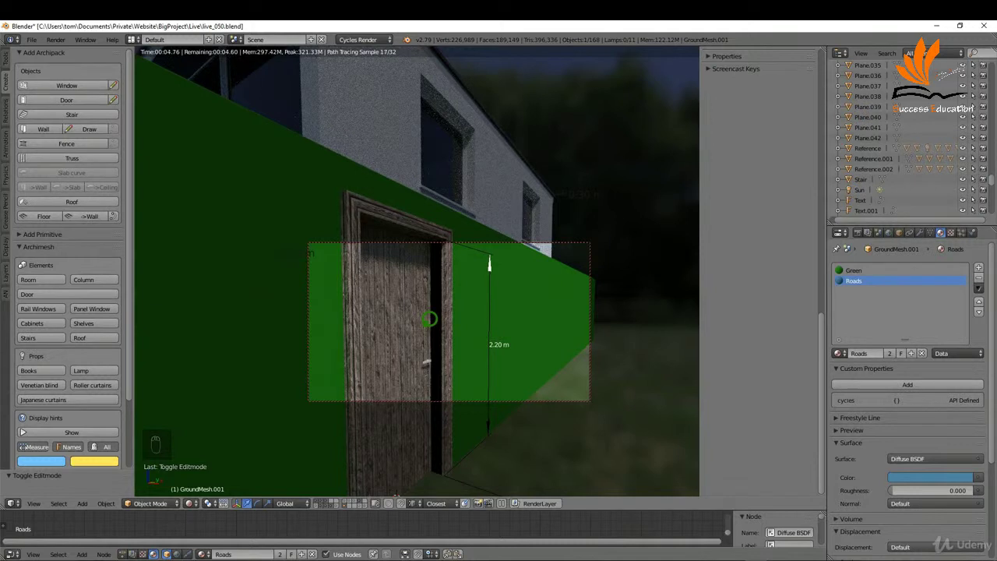
key("z")
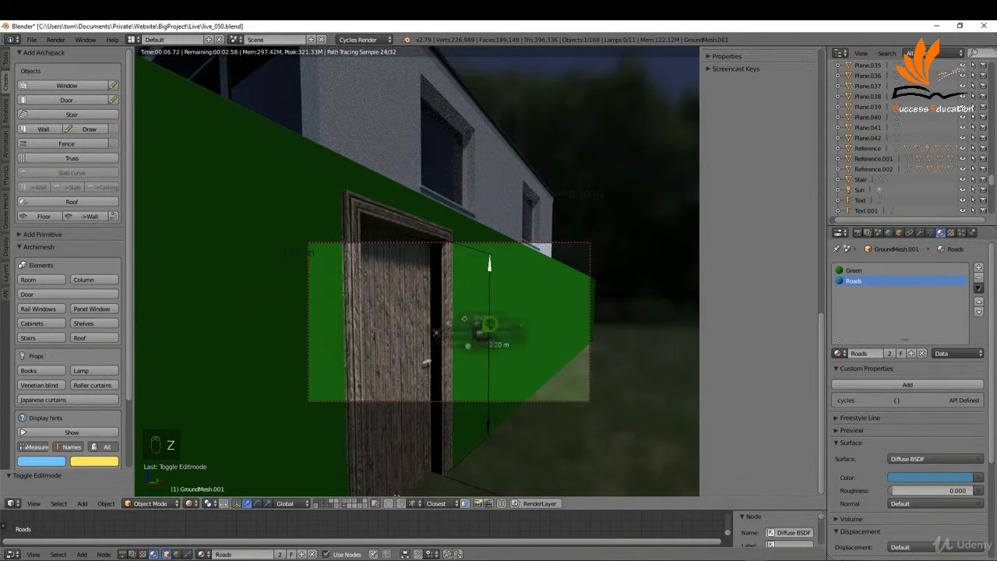
left_click(489, 381)
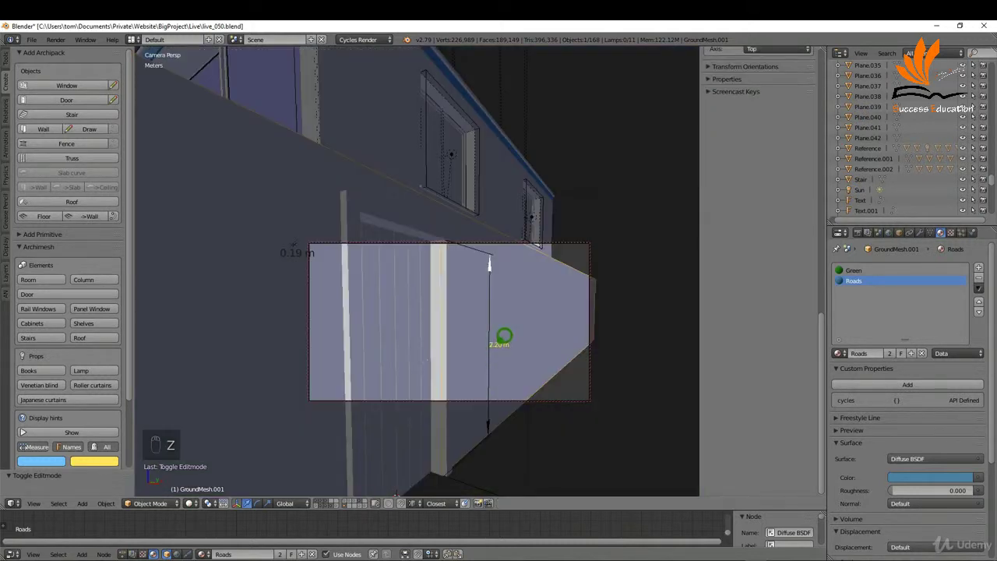
Leave camera view and replace GroundMesh.001's Roads and Green slots with ExteriorWallRender
key("KP_0")
scroll(522, 340, "up", 3)
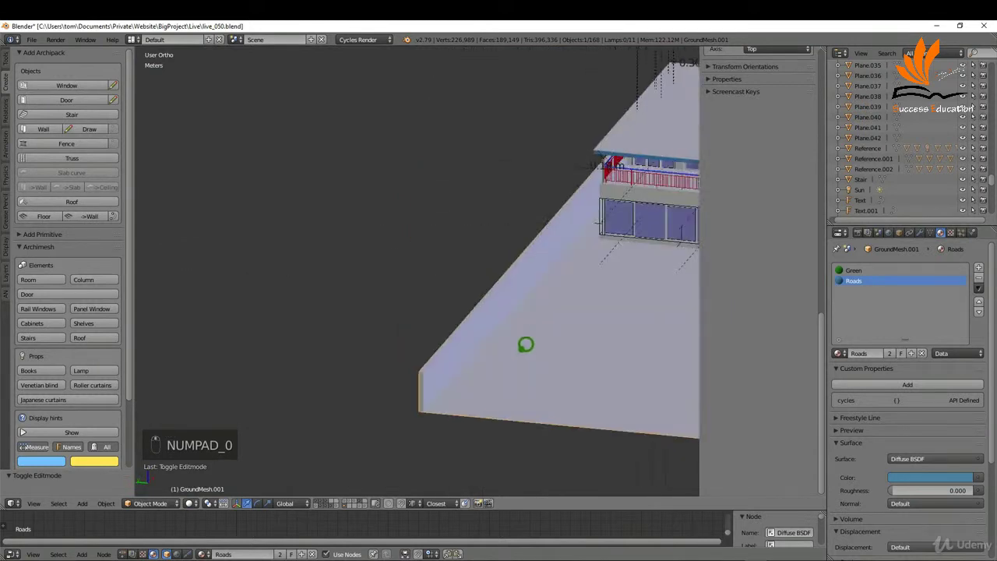
scroll(507, 339, "down", 5)
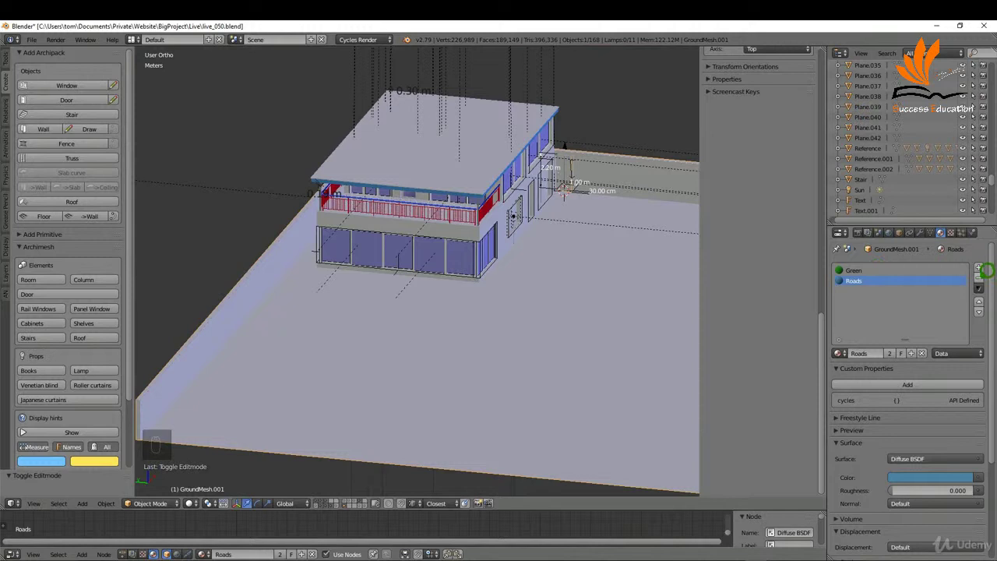
left_click(979, 277)
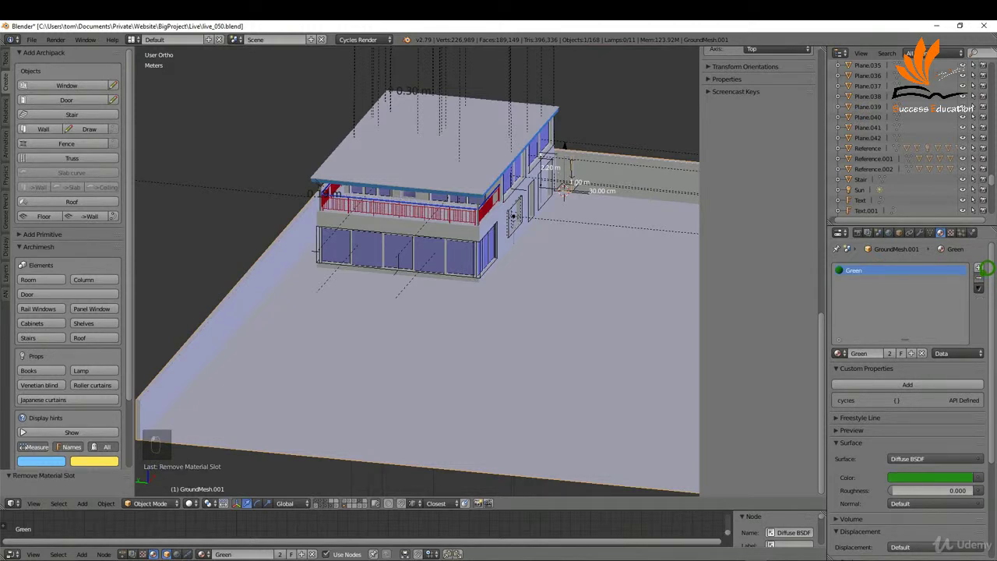
left_click(980, 277)
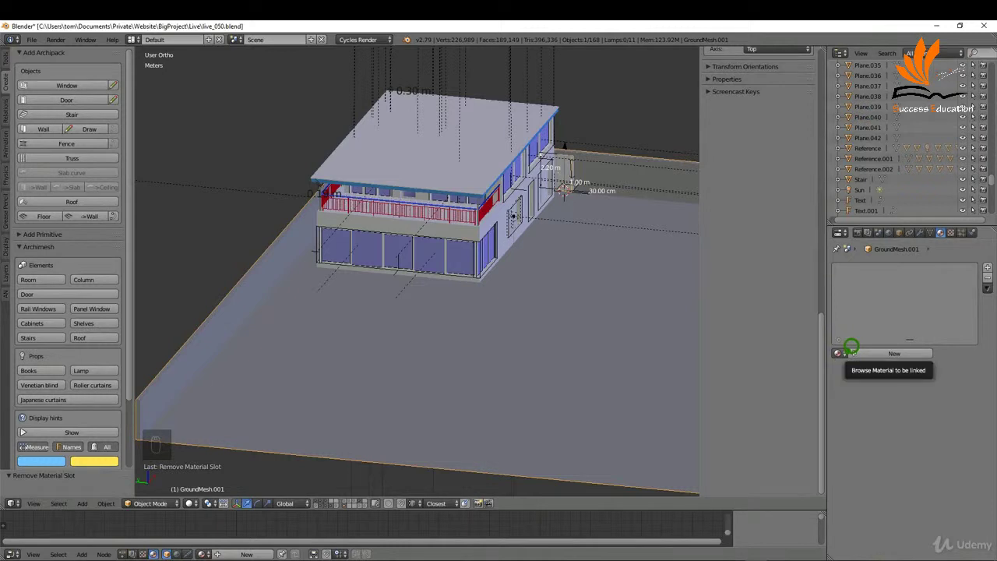
left_click(841, 353)
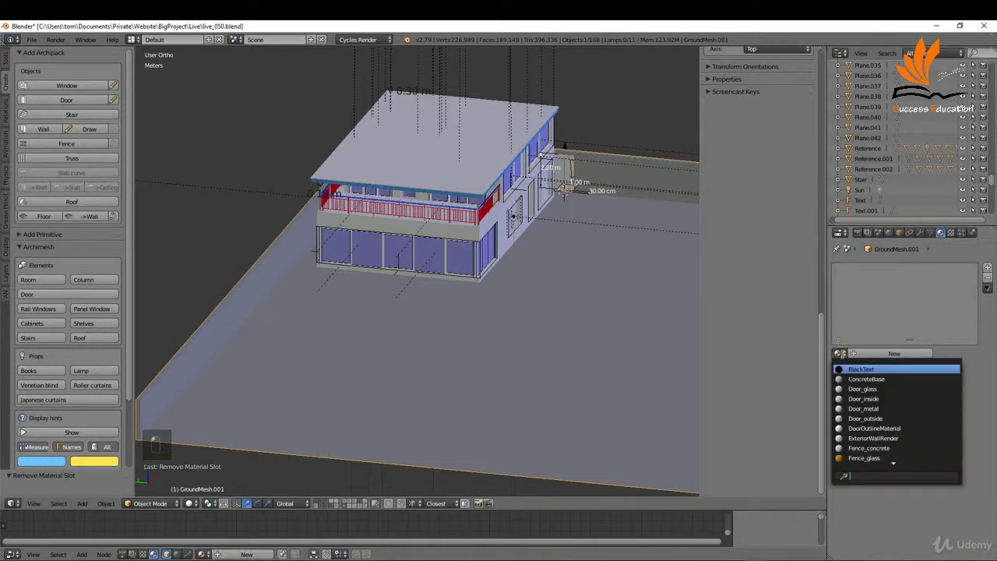
left_click(896, 439)
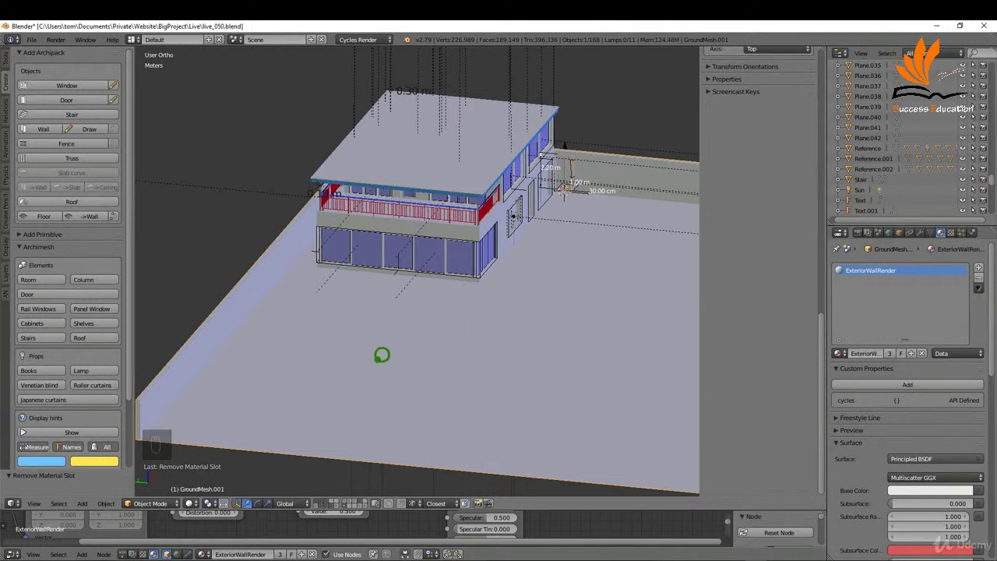
key("Tab")
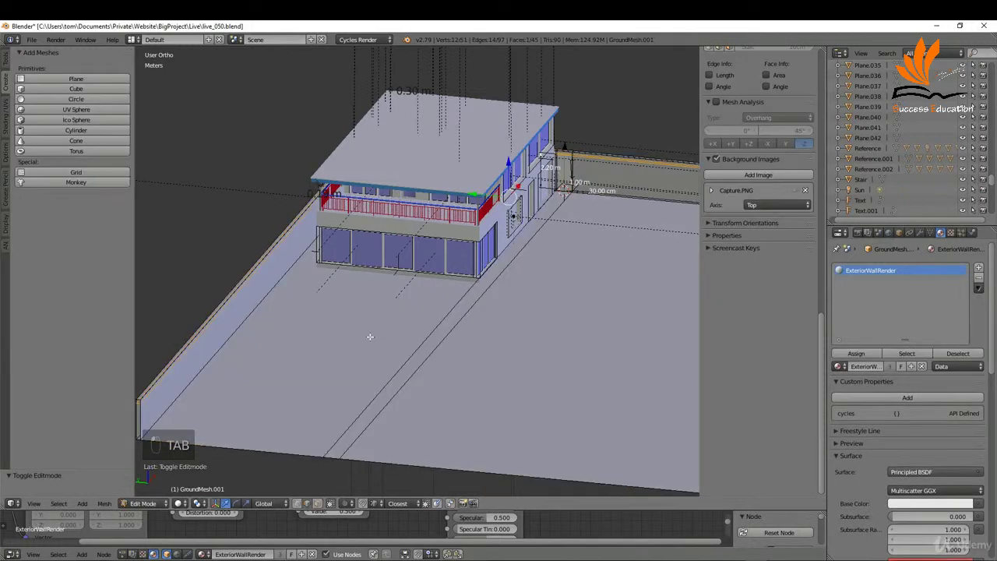
In face select mode, pick three ground faces and assign them a new Roads material slot
key("ctrl+Tab")
left_click(354, 348)
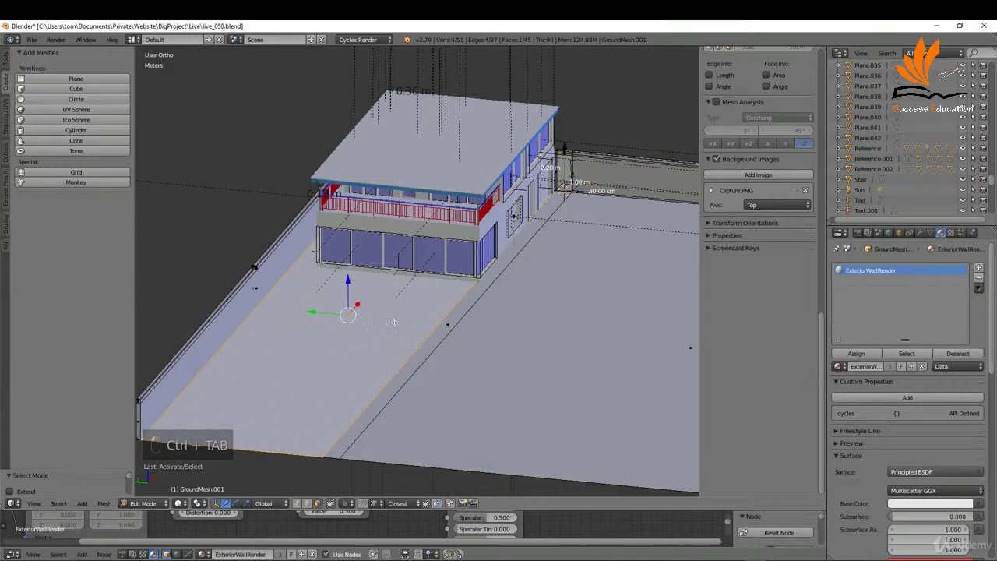
left_click(456, 315, "shift")
left_click(583, 330, "shift")
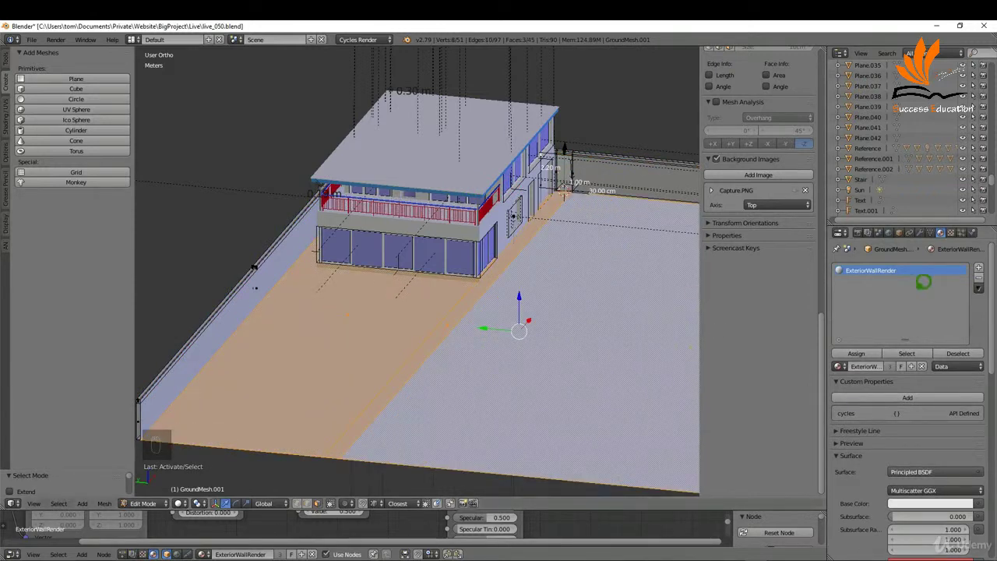
left_click(979, 268)
left_click(839, 366)
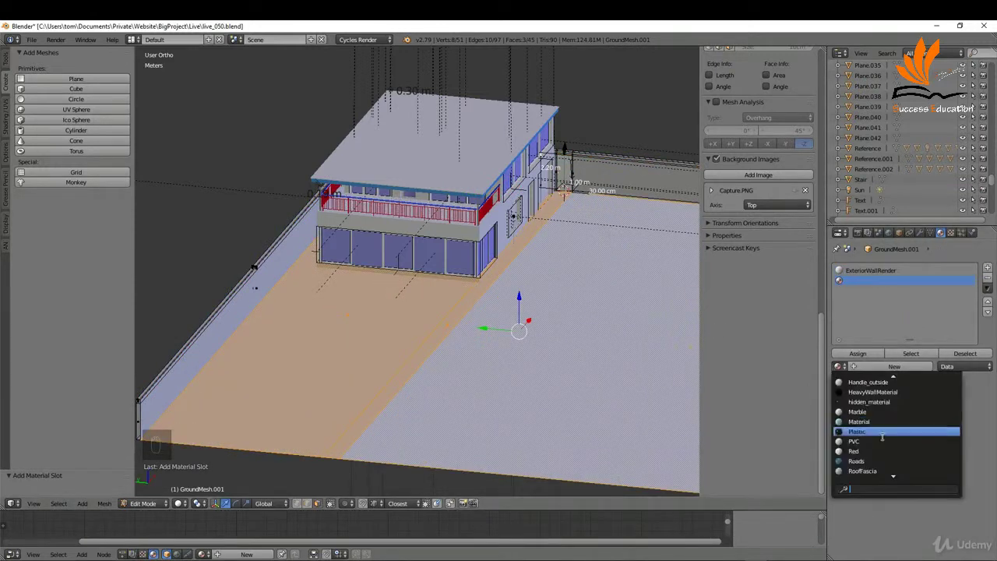
left_click(867, 461)
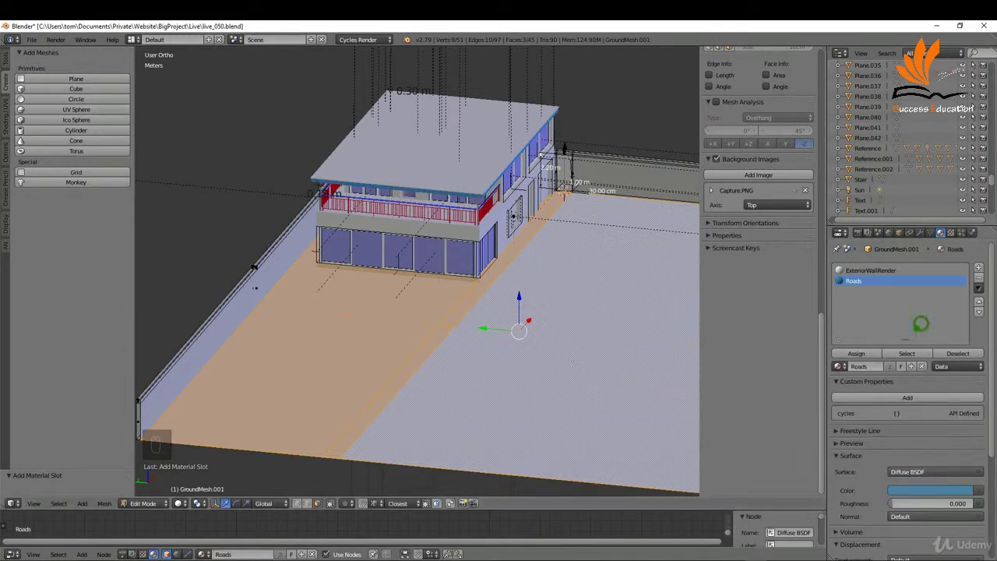
left_click(858, 353)
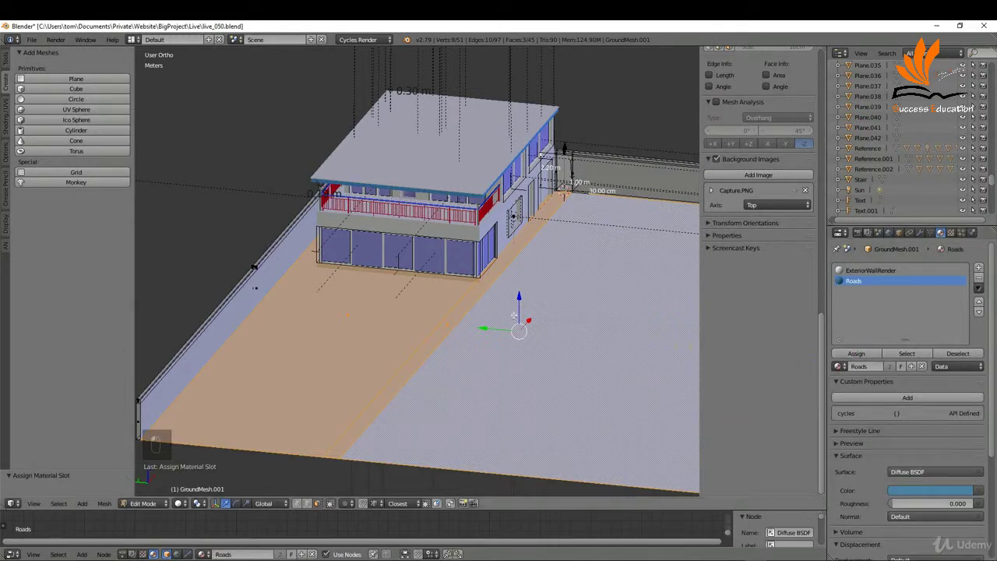
key("Tab")
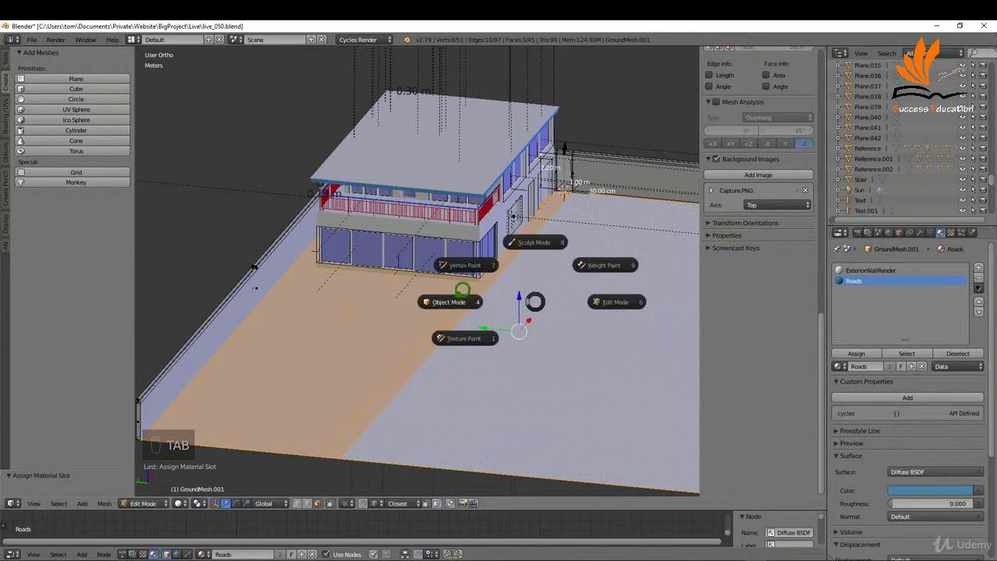